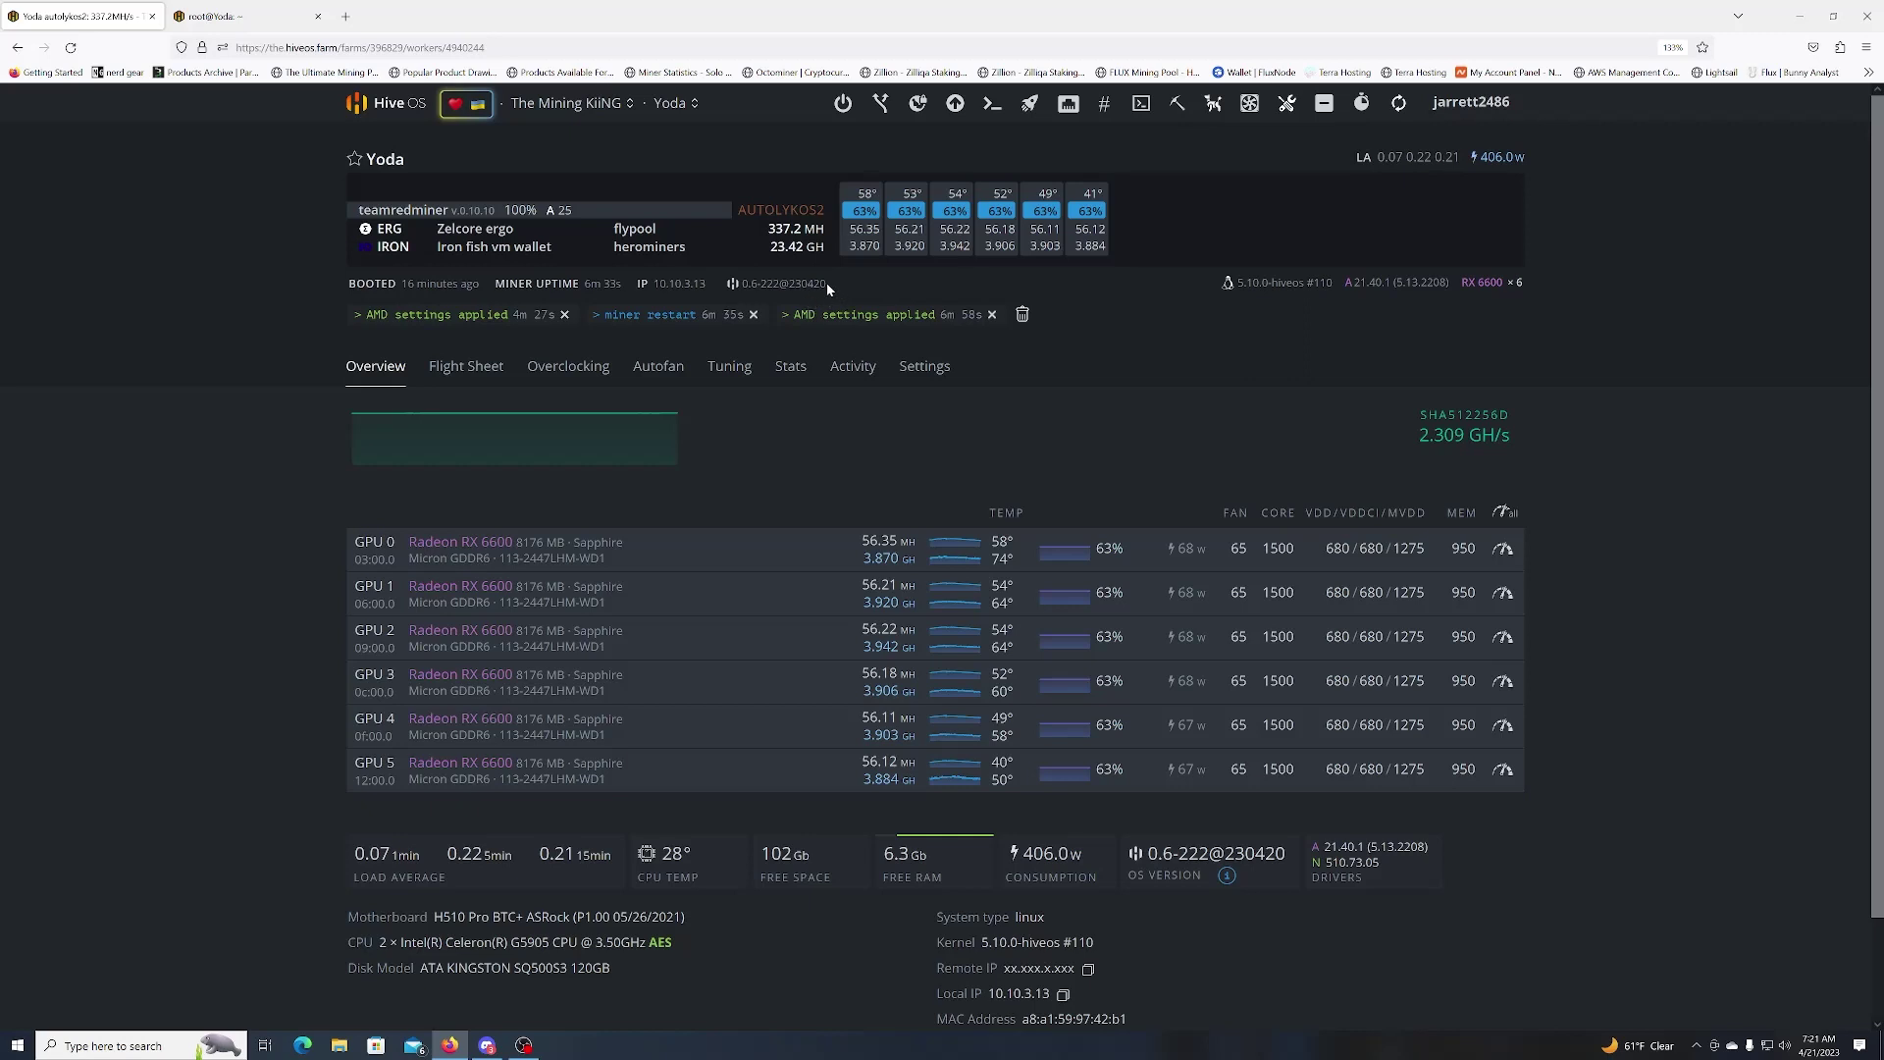
Highlight the Yoda rig's OS version on its teamredminer ERG/IRON overview.
drag(830, 286, 746, 291)
Start a flight sheet mining ERG to the Zelcore ergo wallet on flypool Worldwide.
click(387, 106)
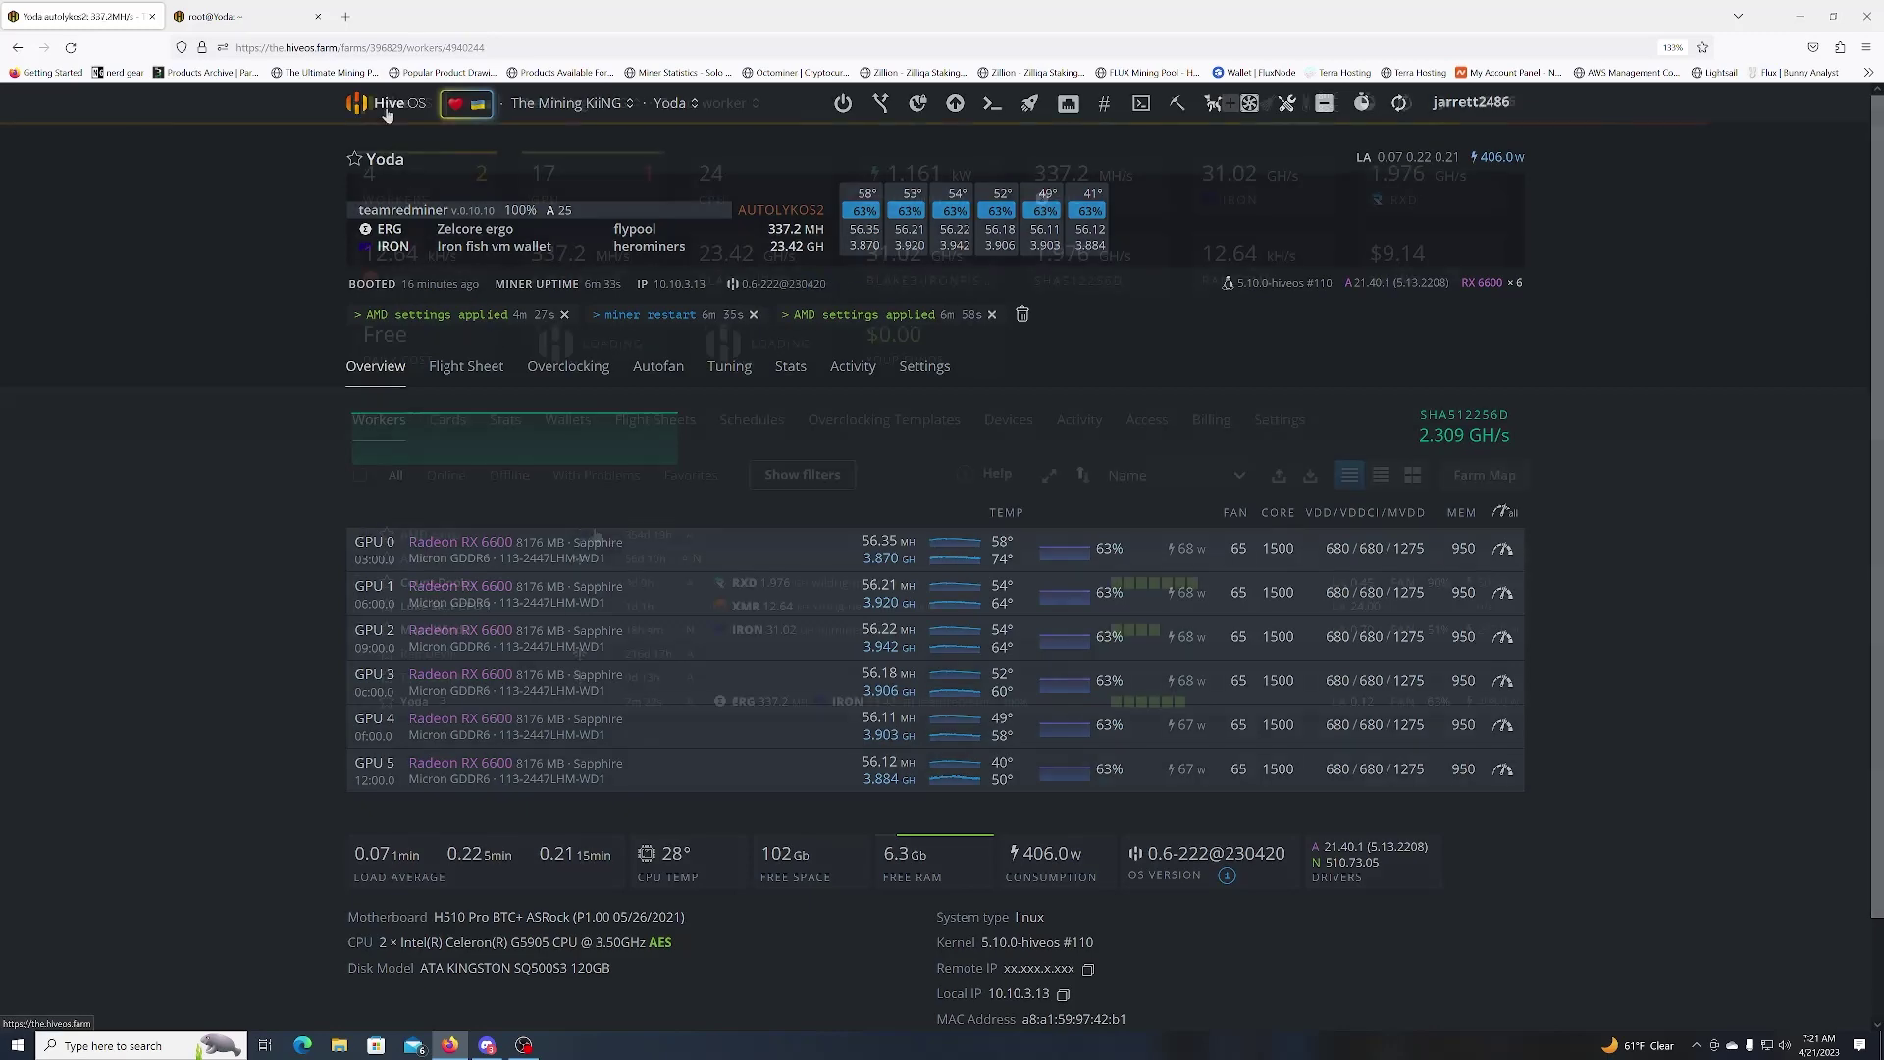
click(645, 437)
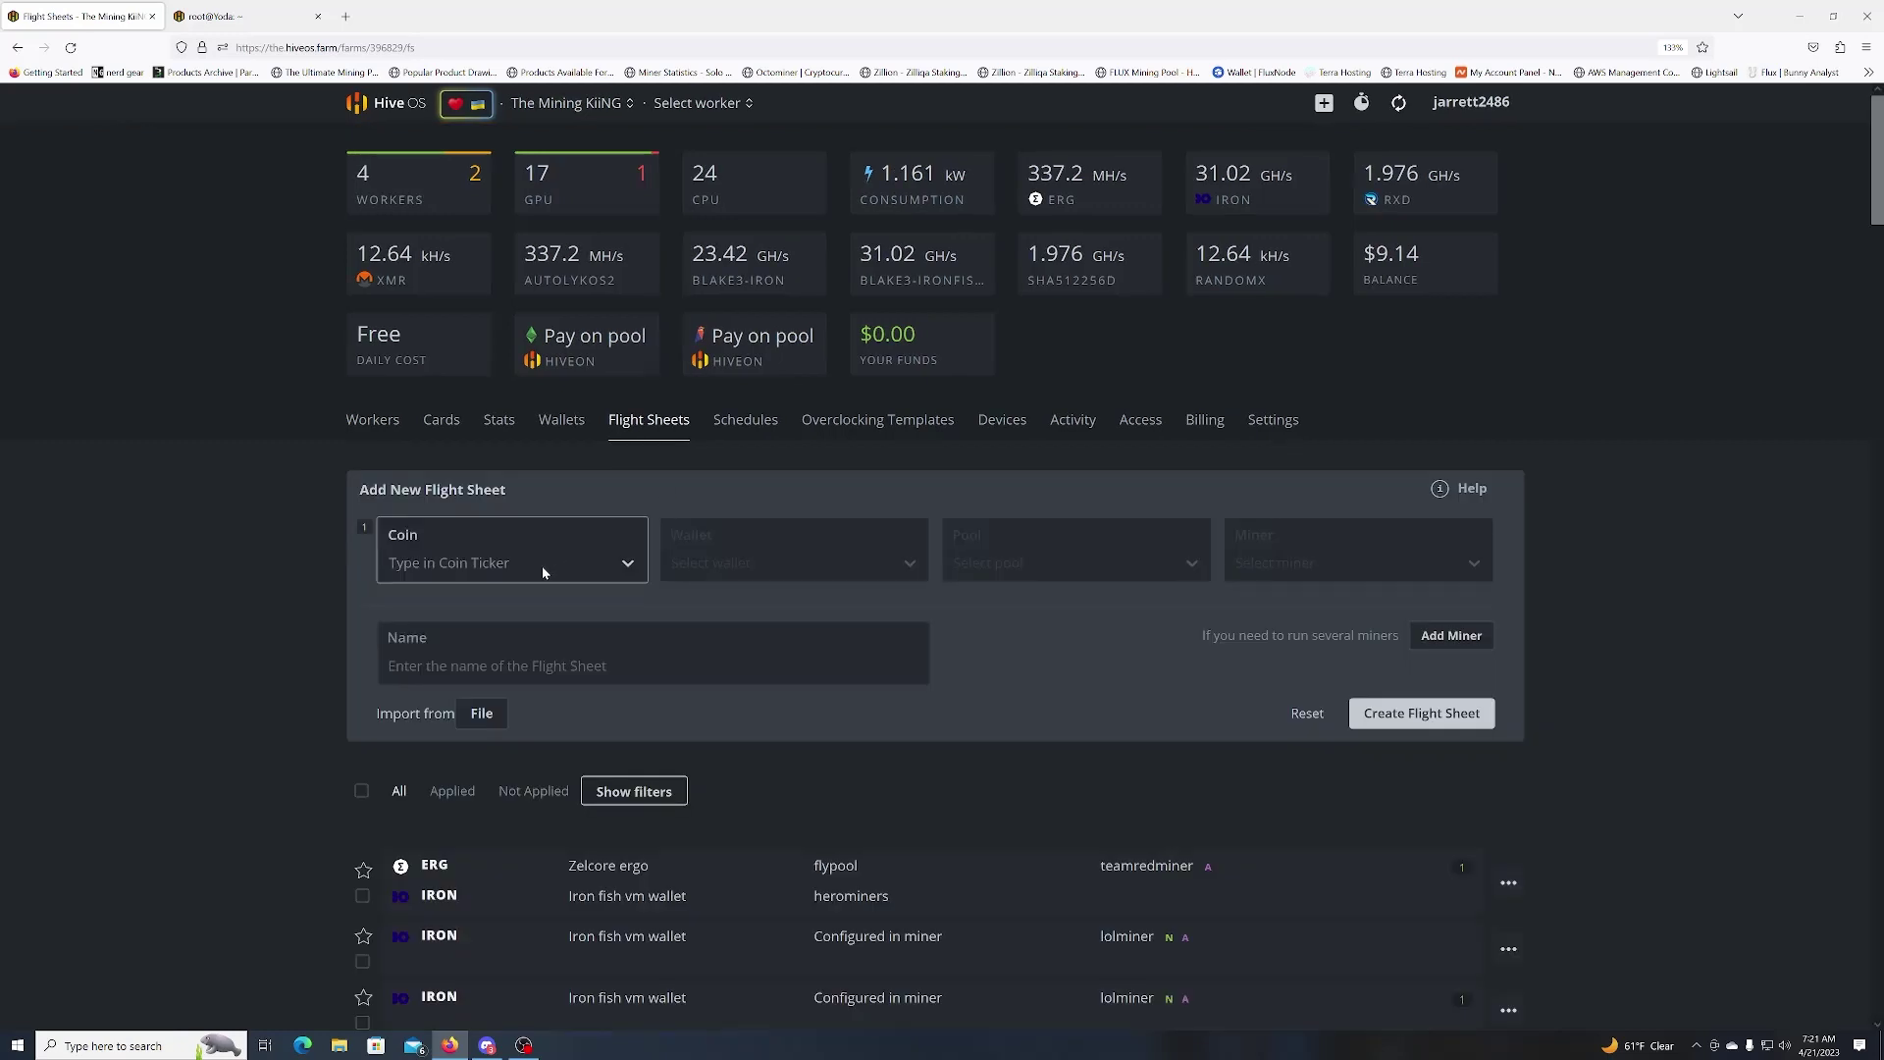
click(561, 563)
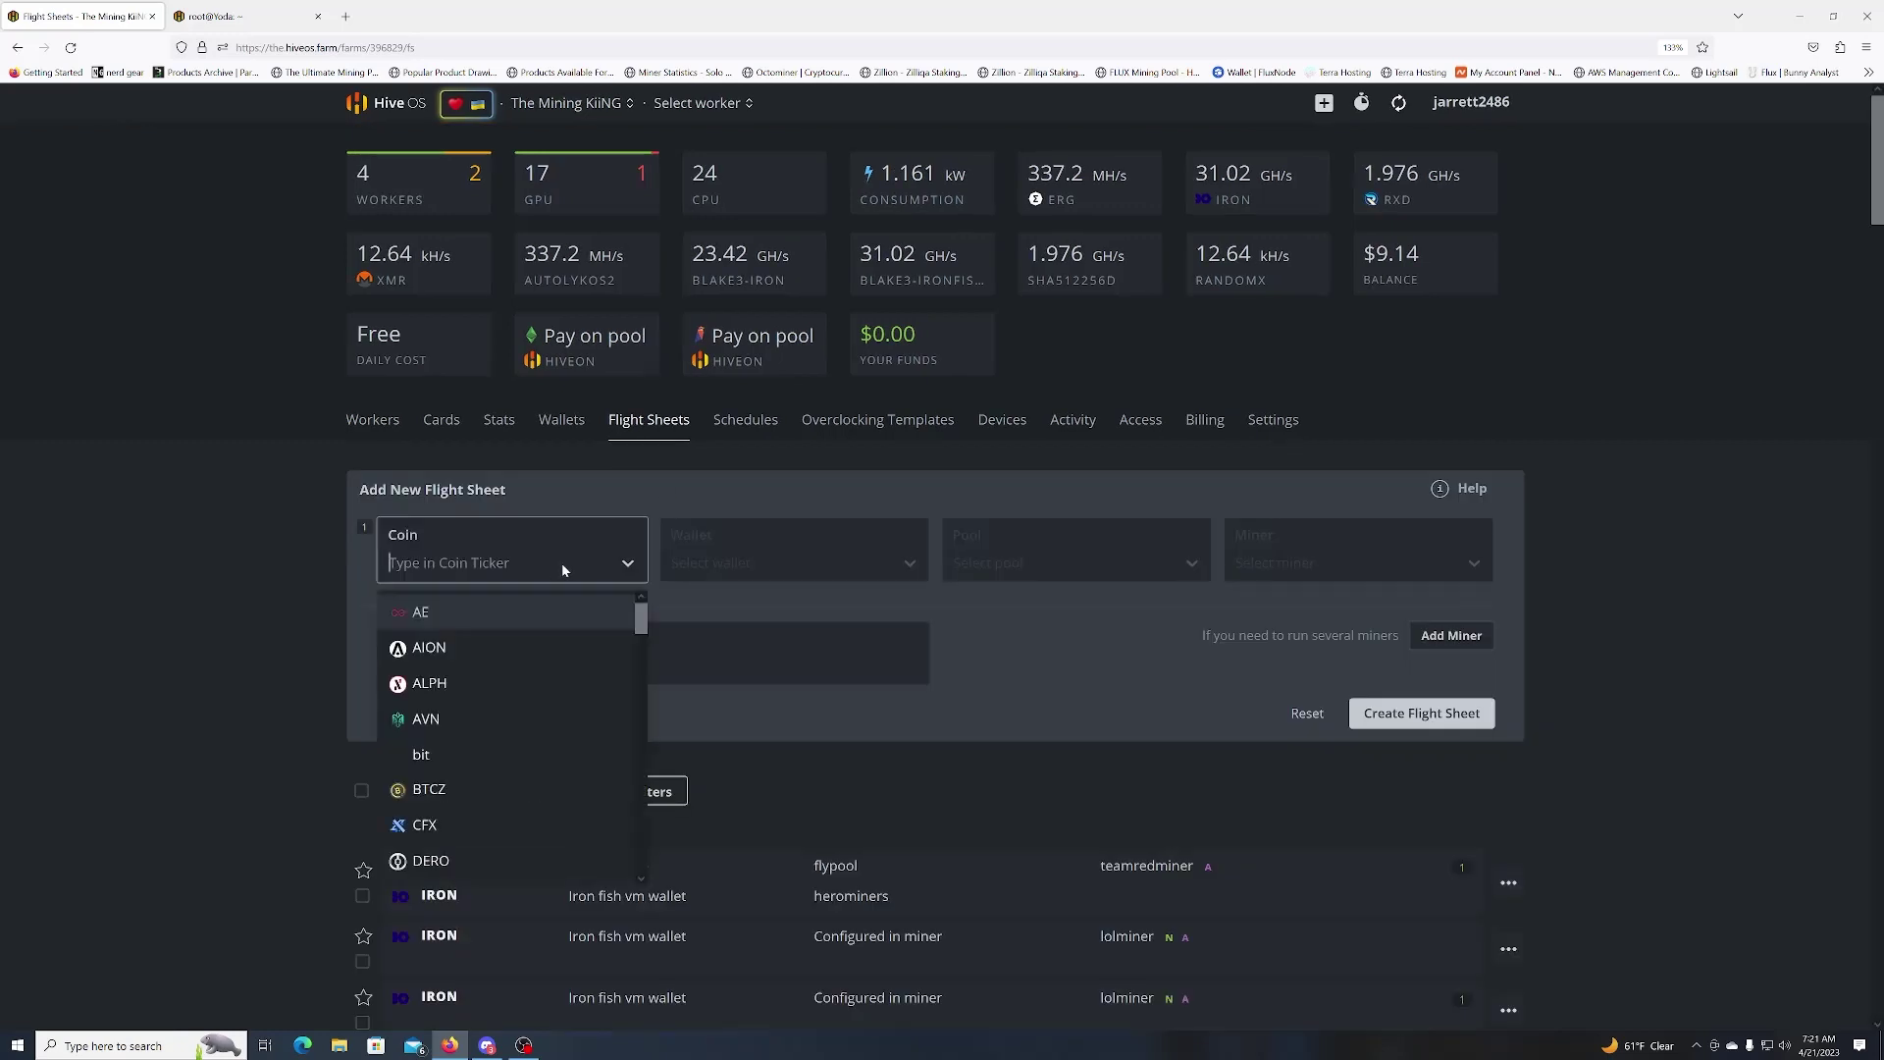
scroll(476, 711, down, 2)
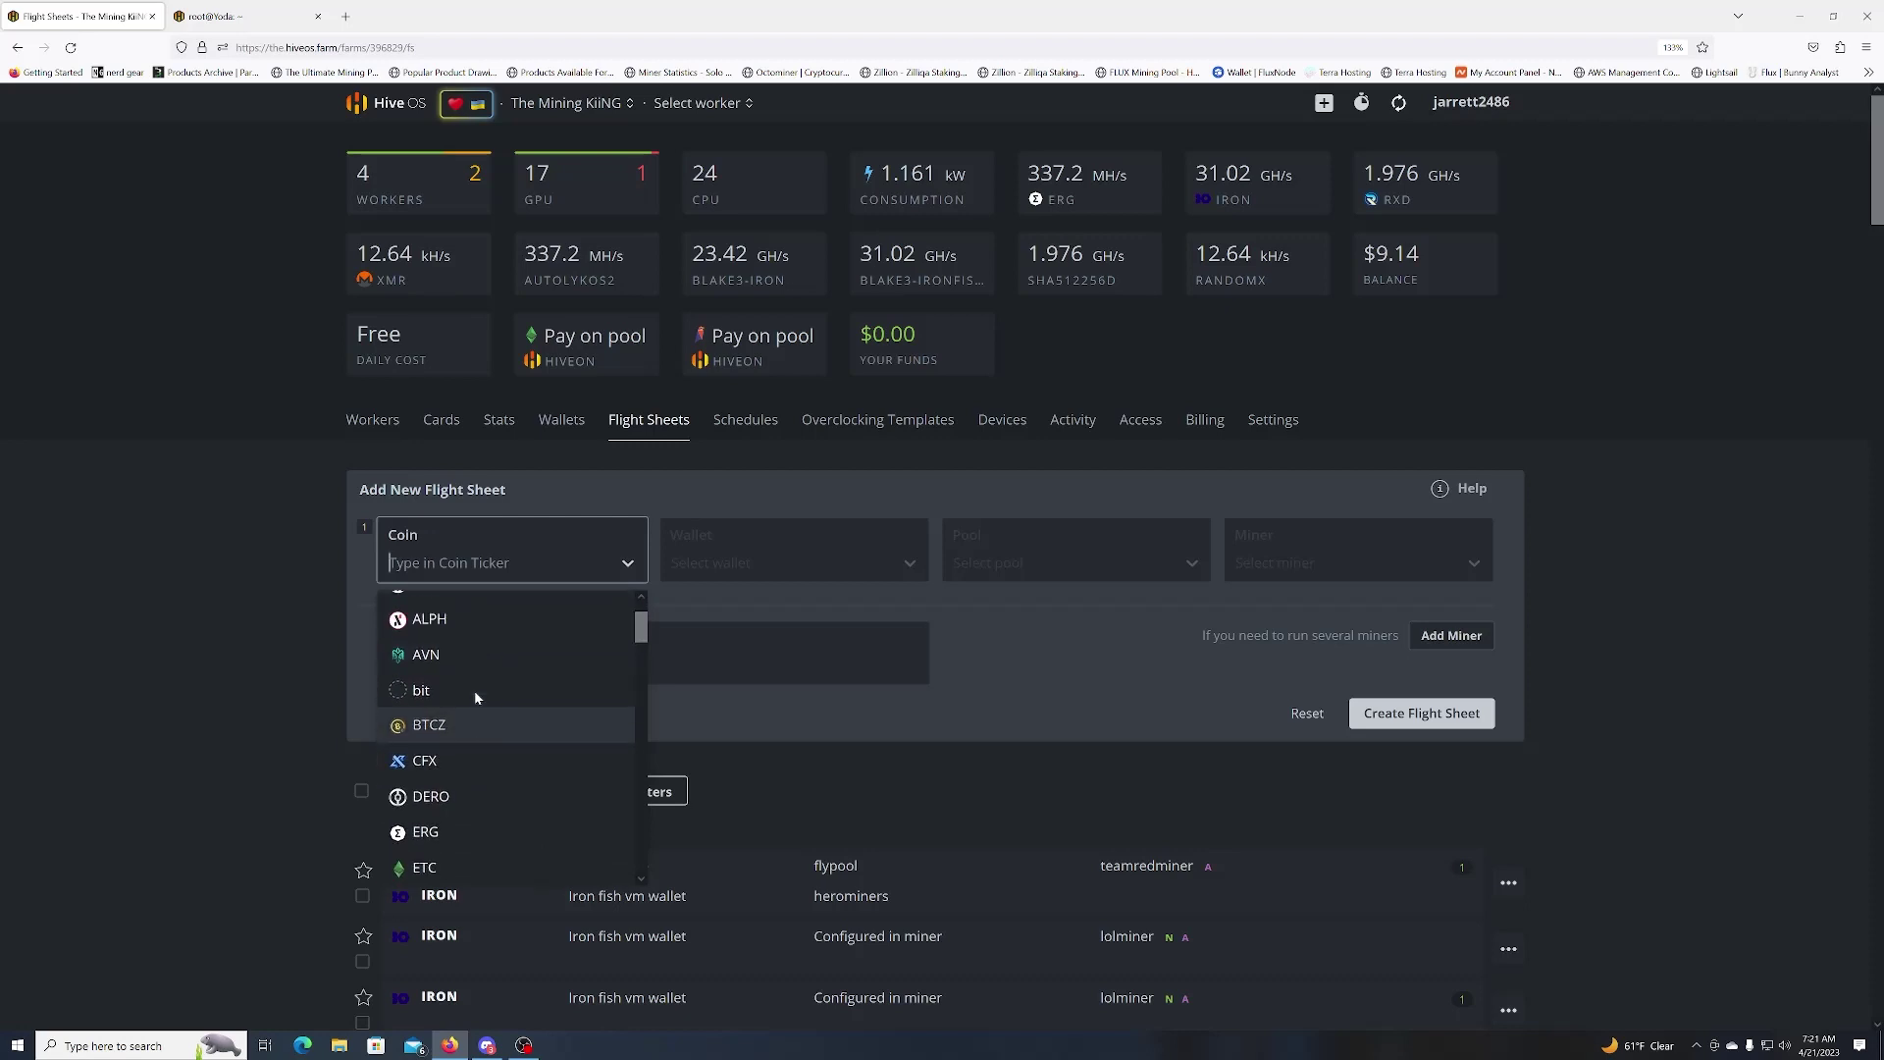
scroll(470, 731, down, 1)
click(453, 781)
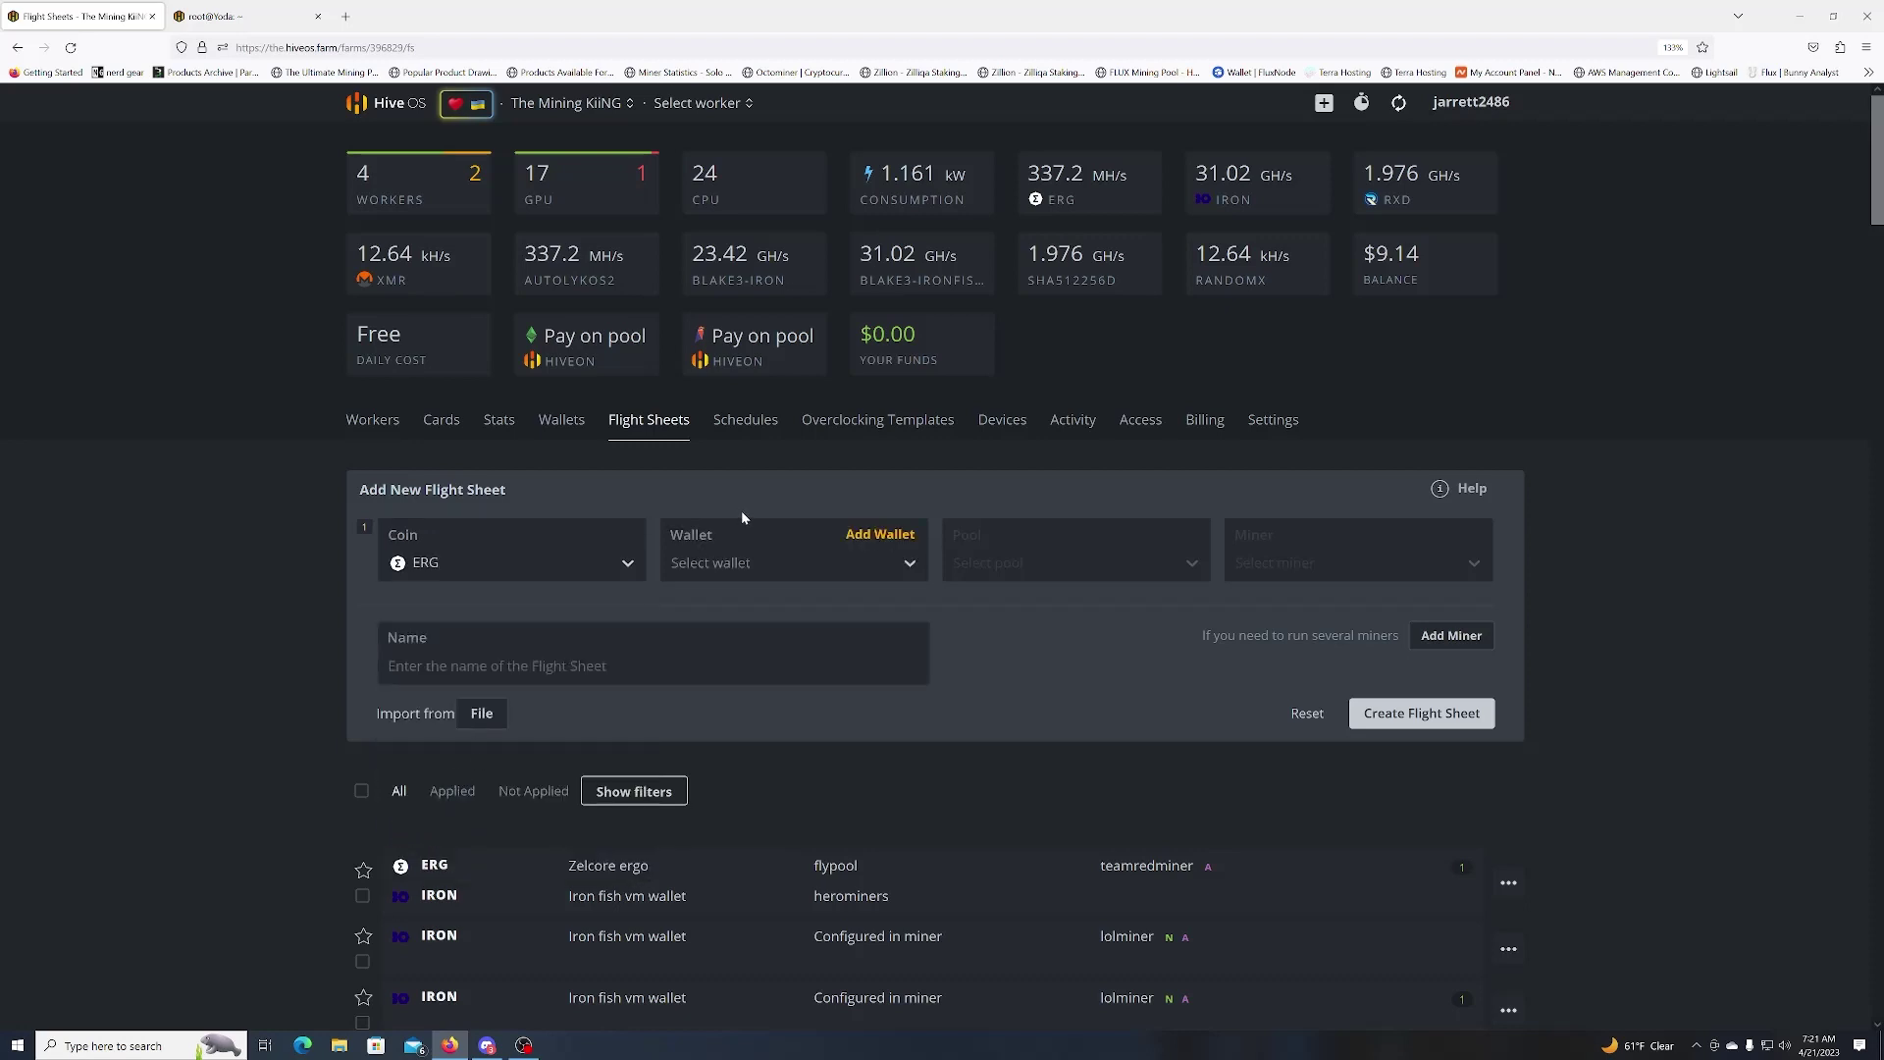
click(763, 578)
click(747, 615)
click(1014, 564)
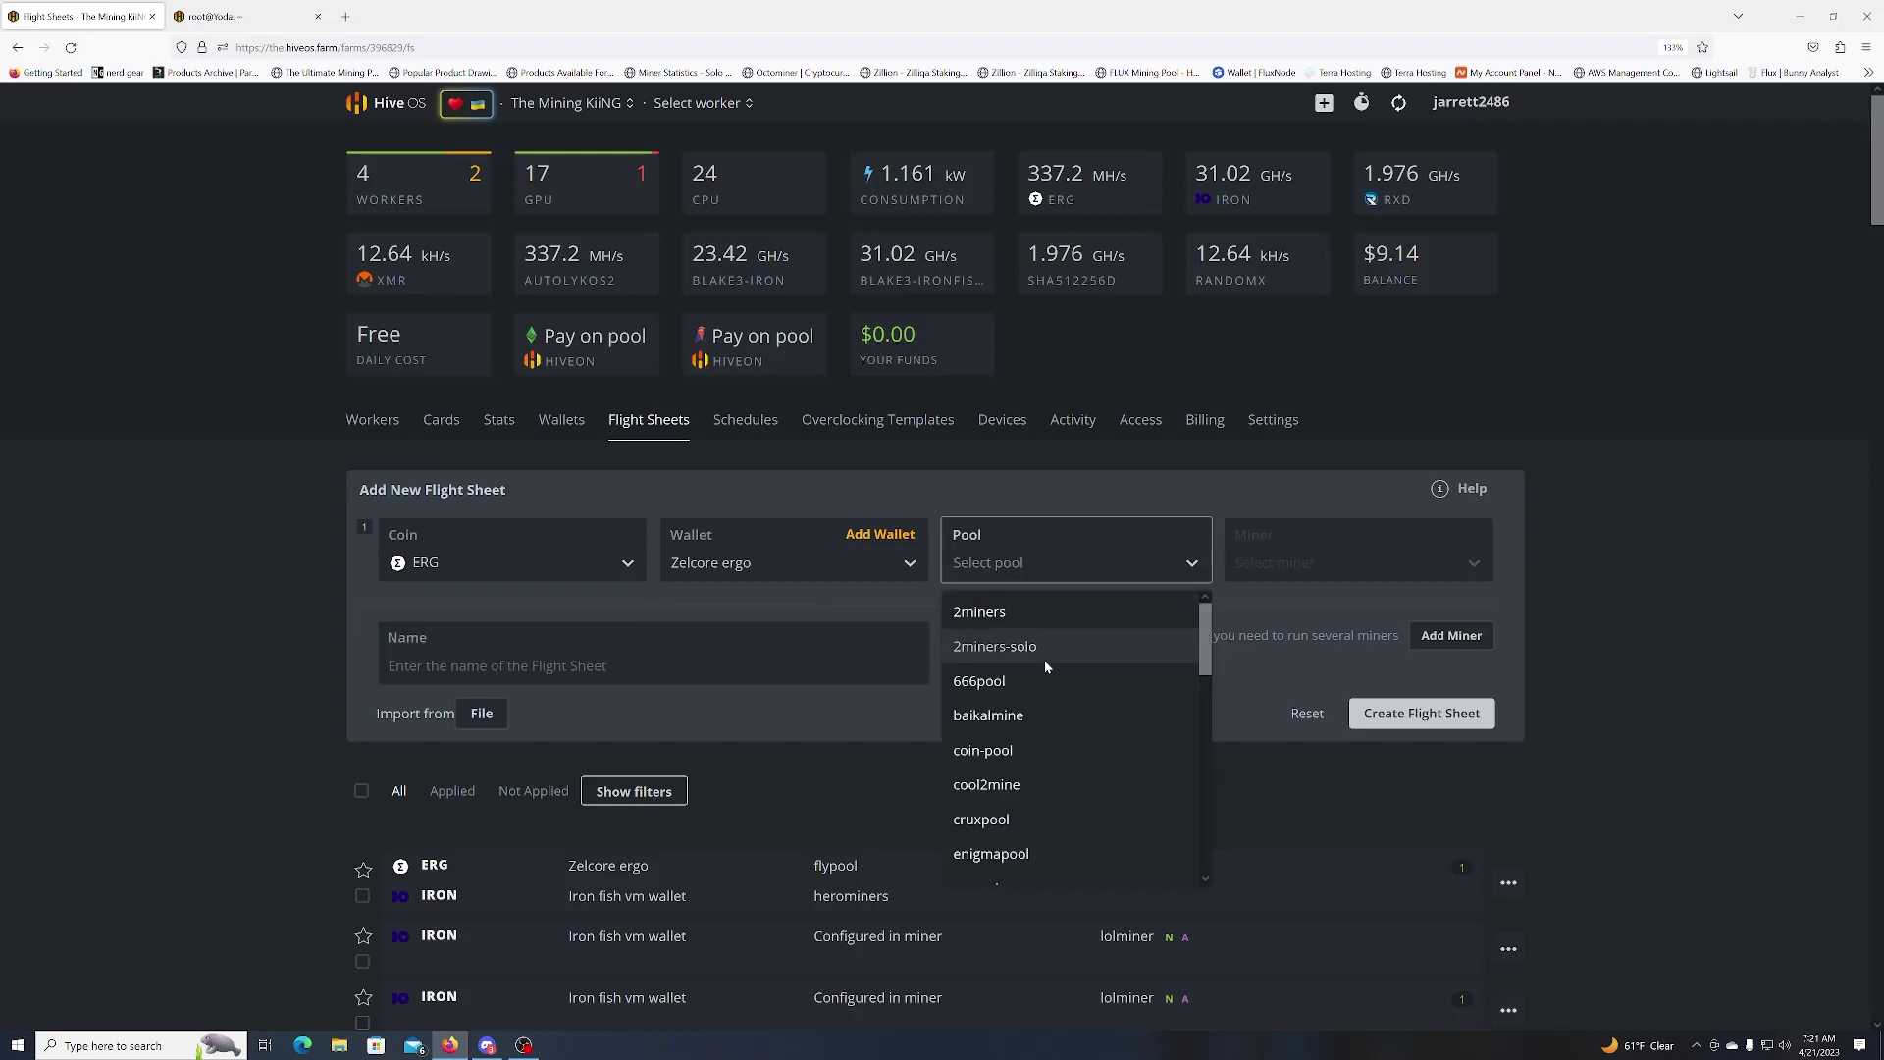
scroll(1044, 663, down, 2)
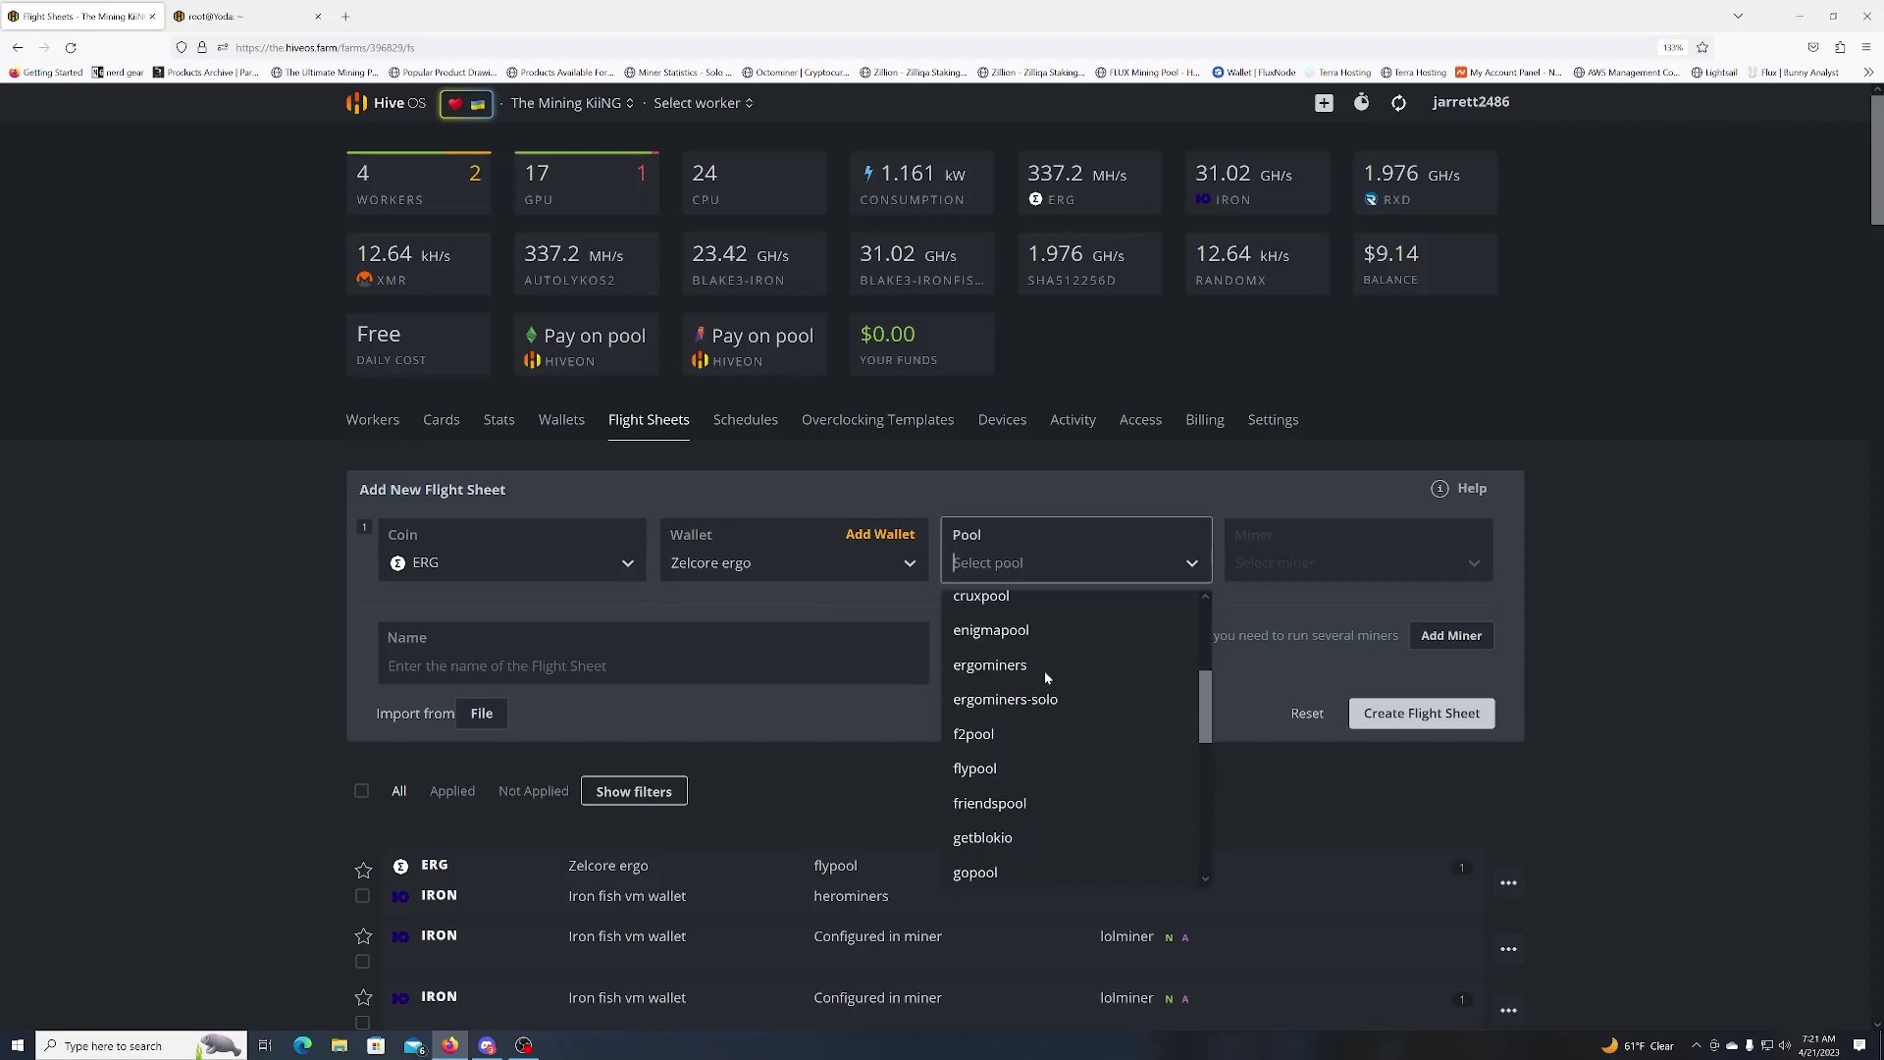
click(1018, 769)
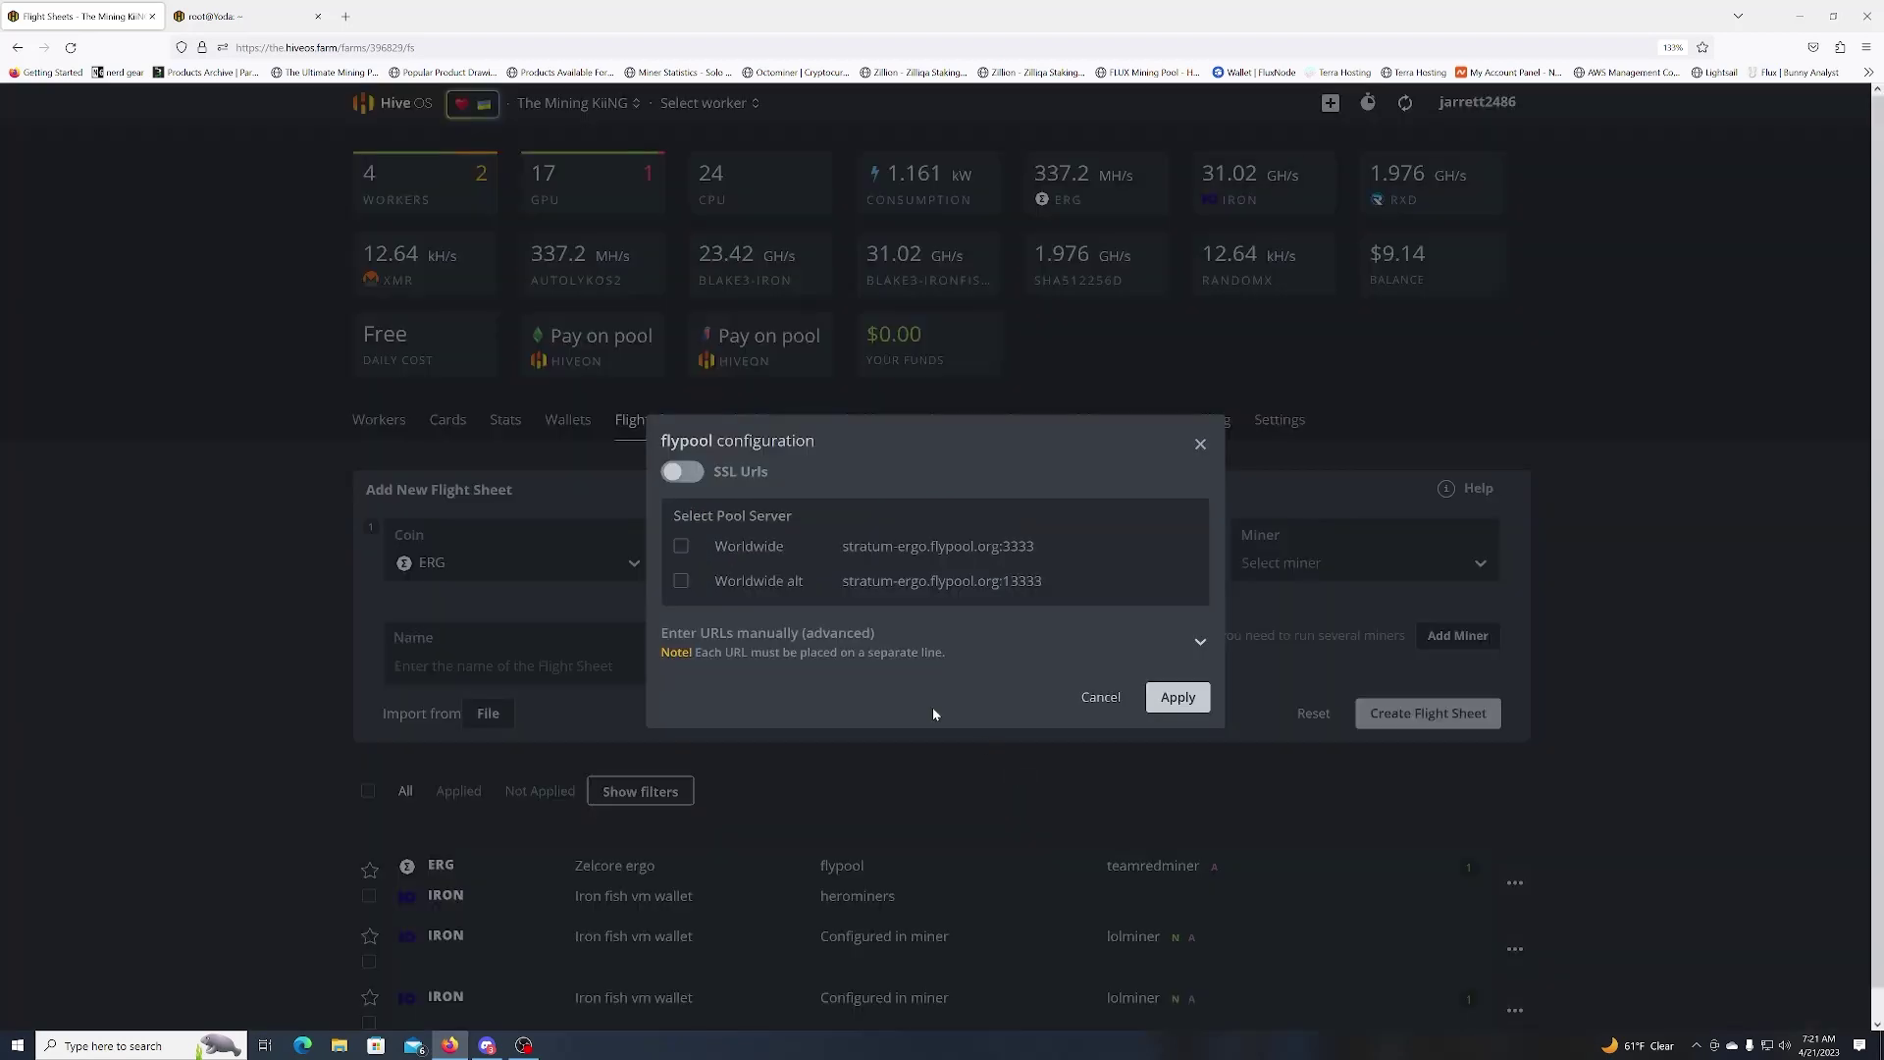
click(1183, 700)
Add TeamRedMiner with IRON dual-mining to the Iron fish vm wallet on herominers USA West.
click(1335, 564)
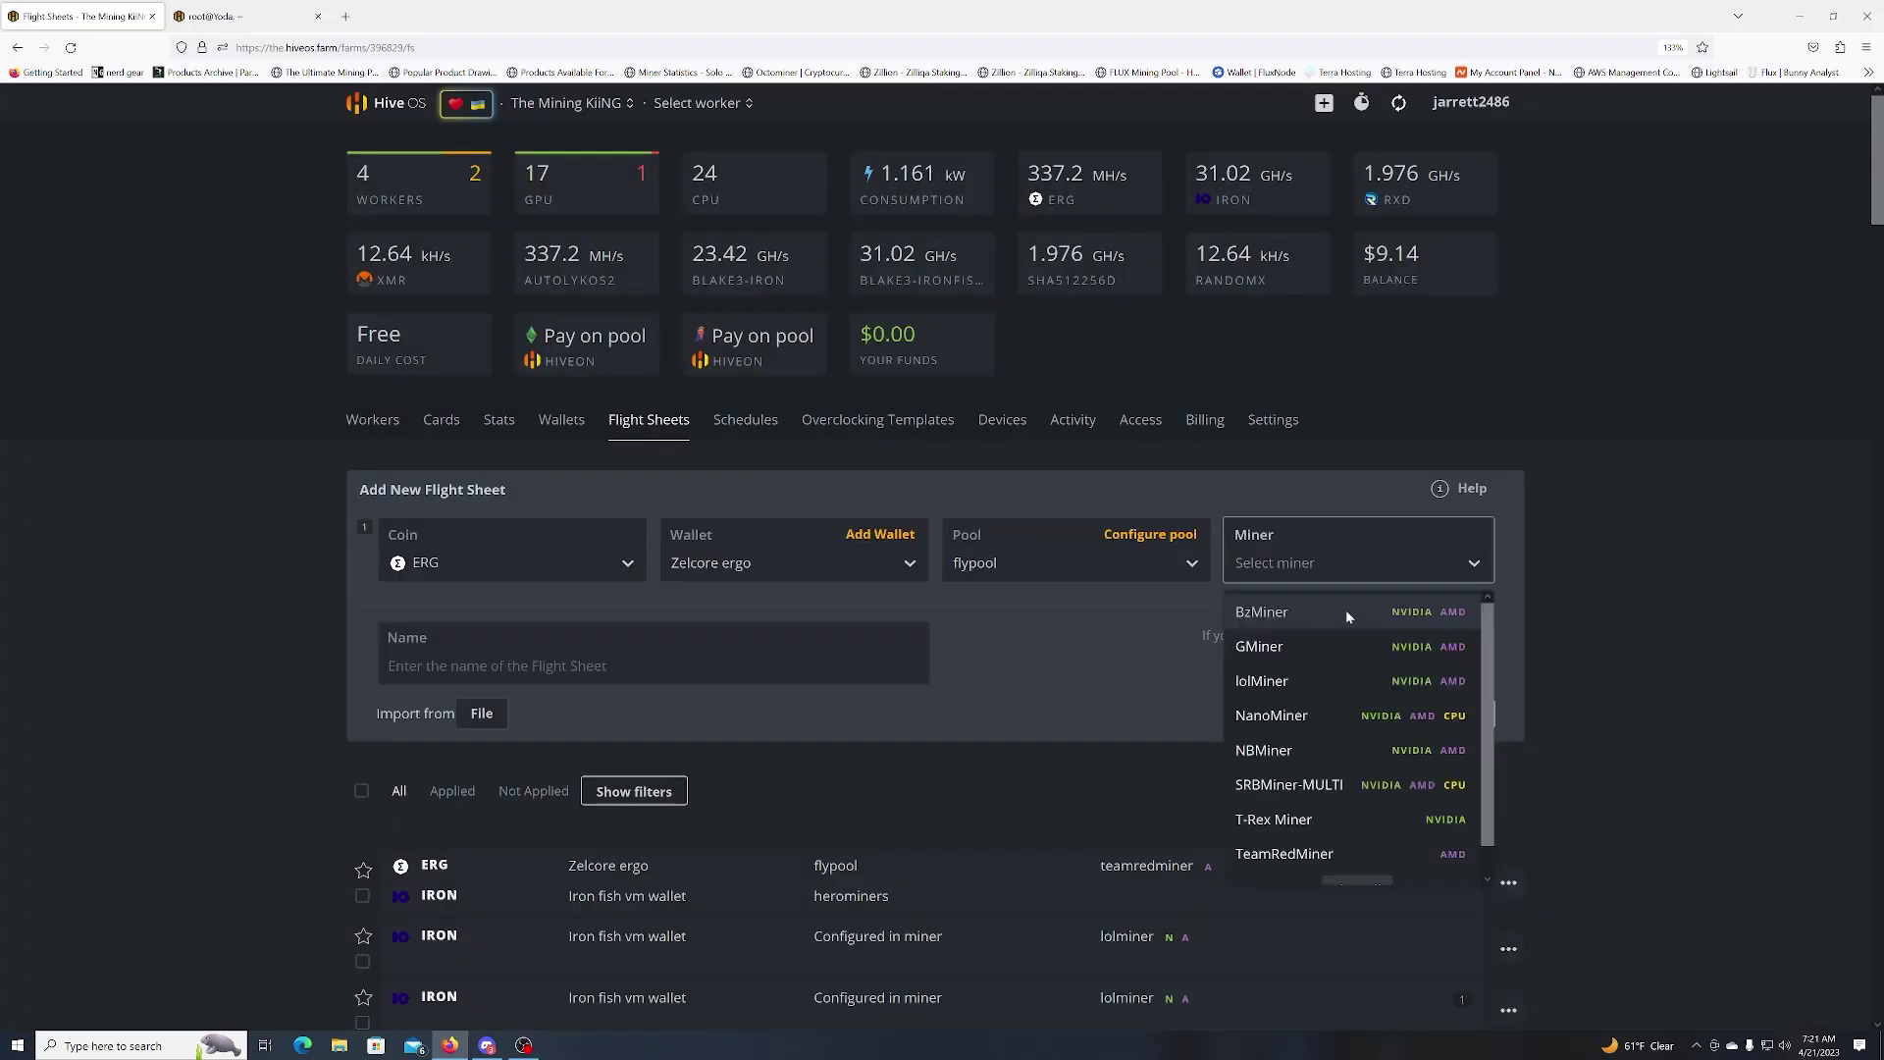
scroll(1331, 674, down, 1)
click(1298, 831)
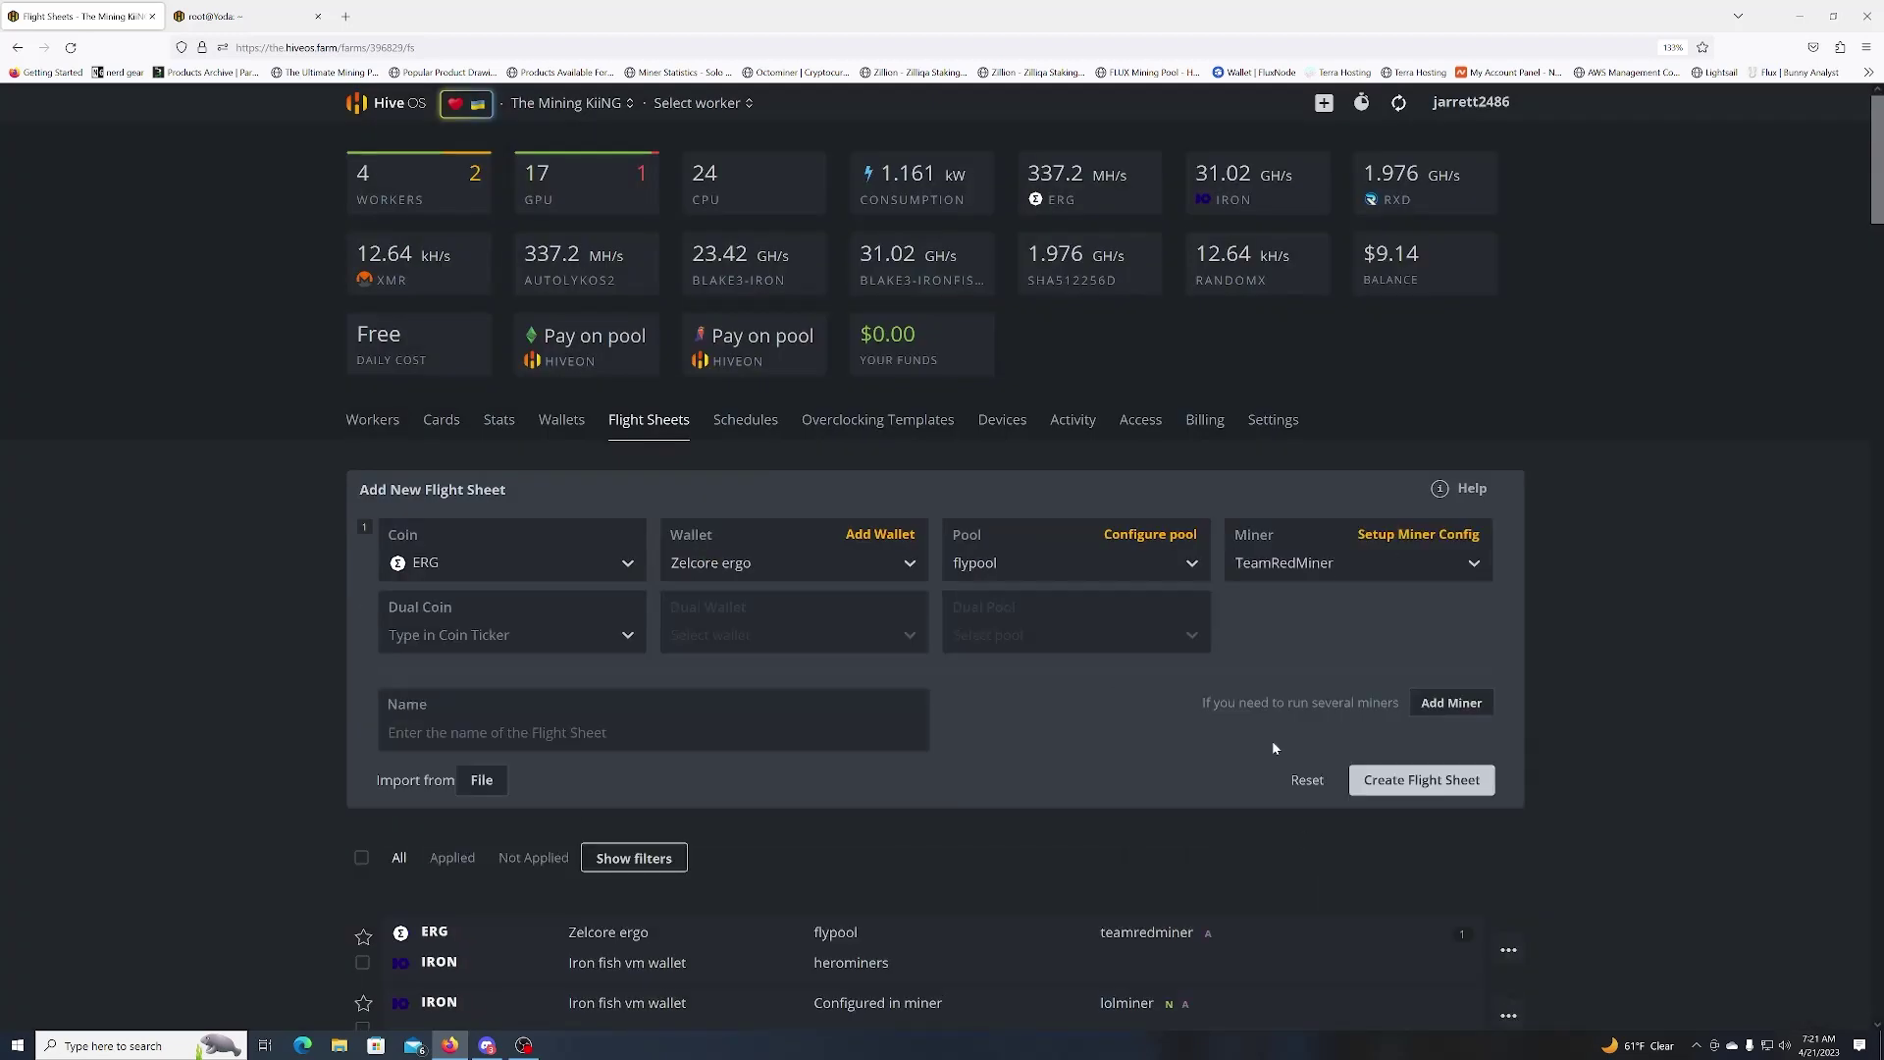
click(539, 636)
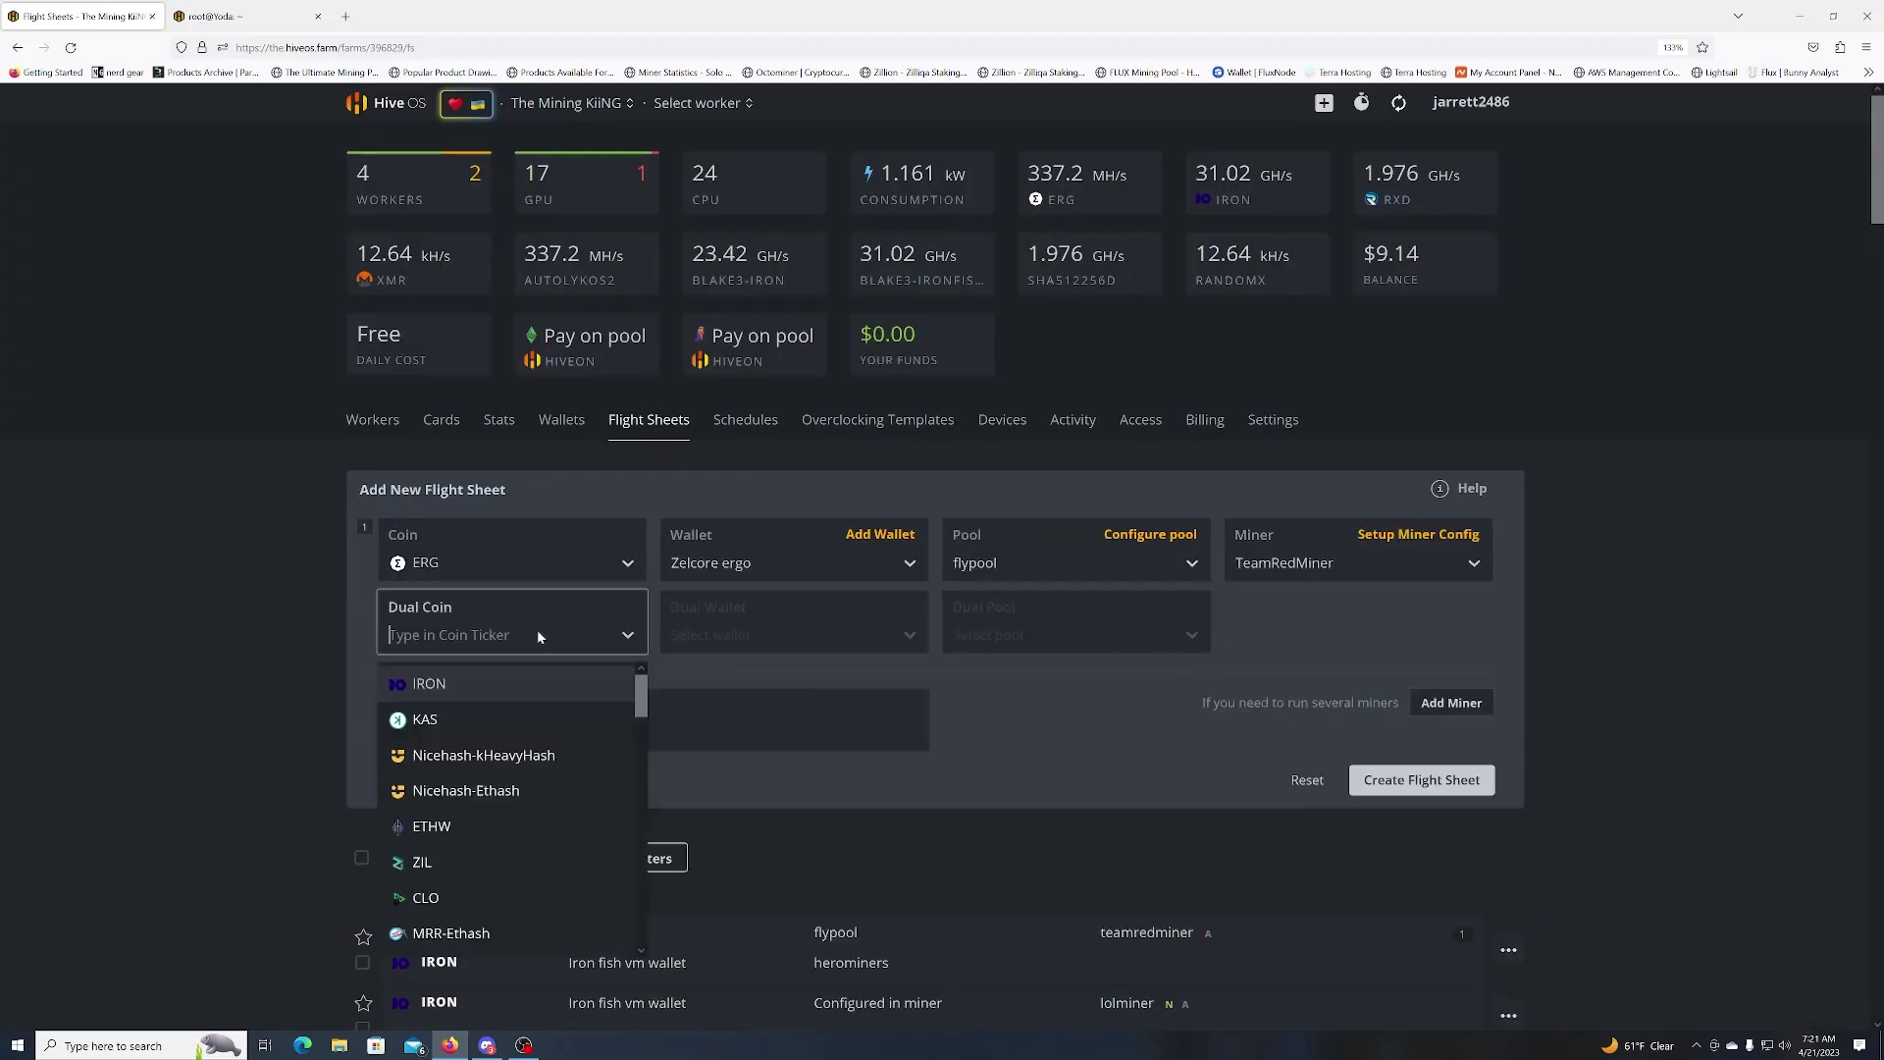
click(422, 693)
click(741, 635)
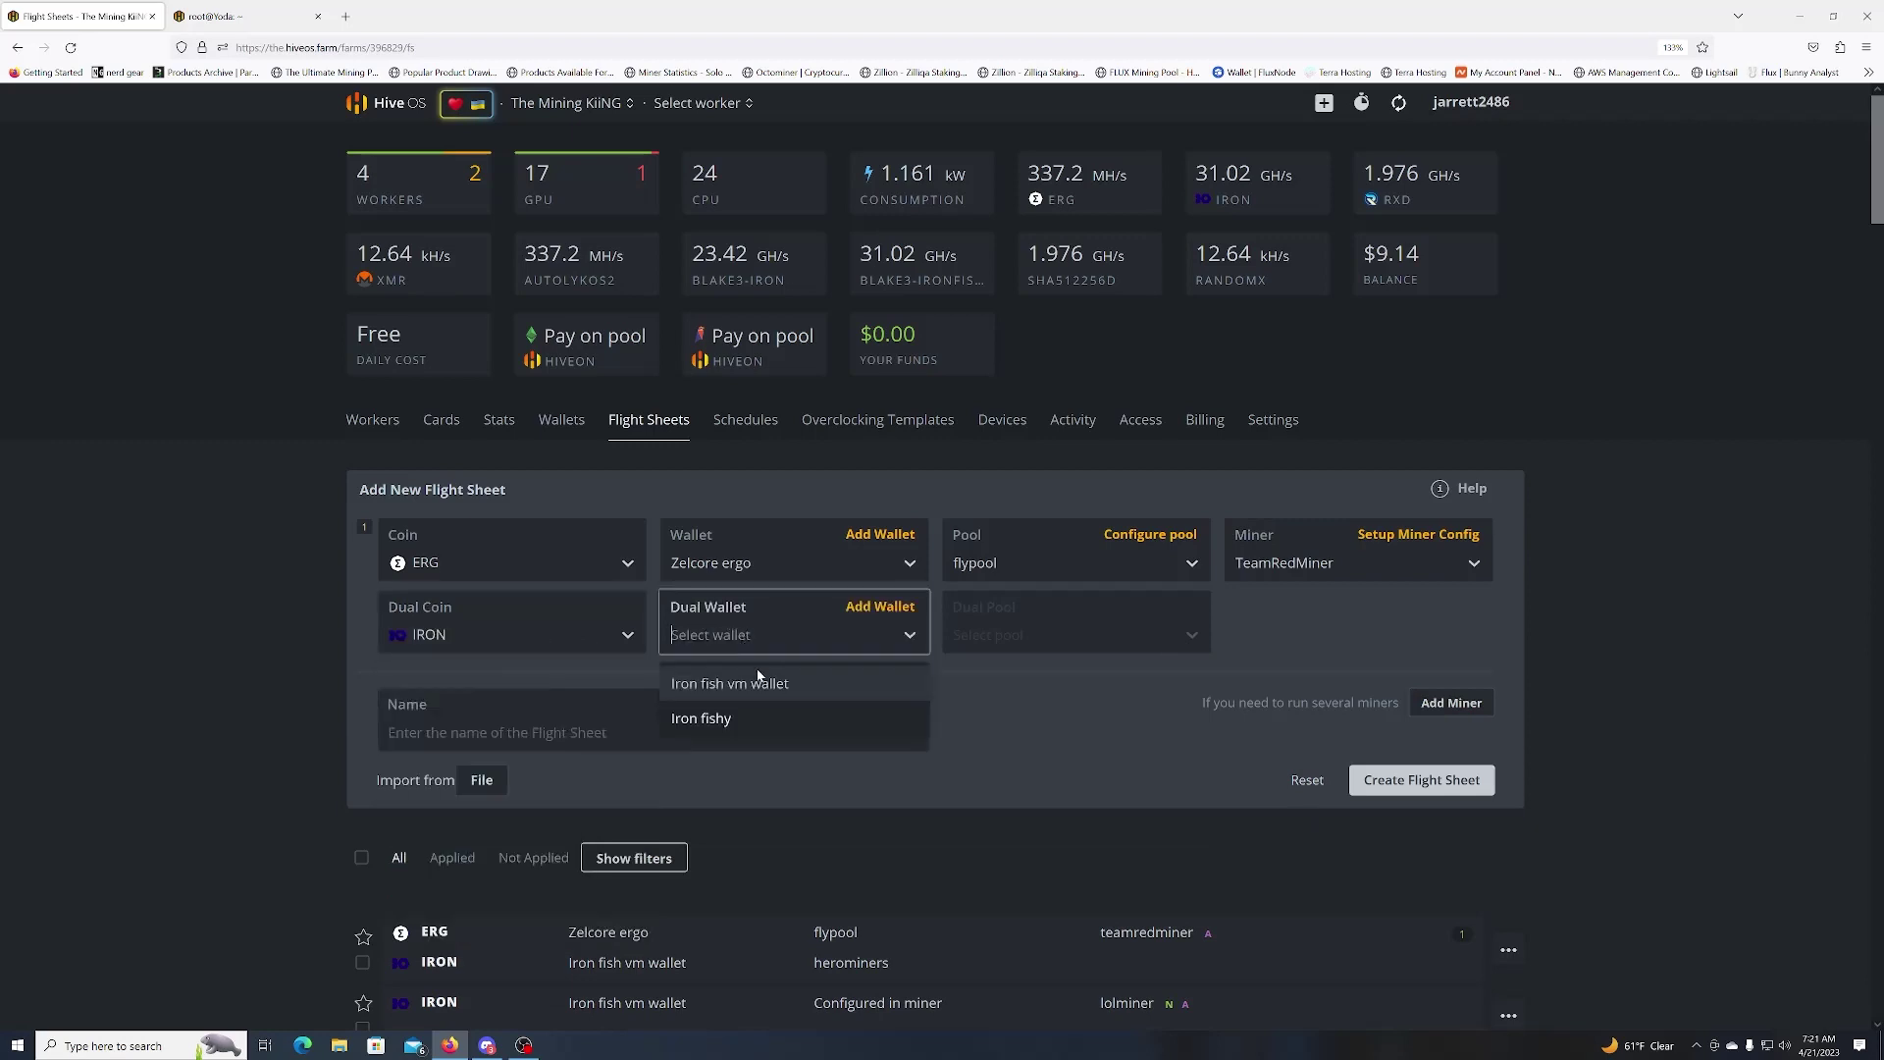
click(764, 684)
click(984, 641)
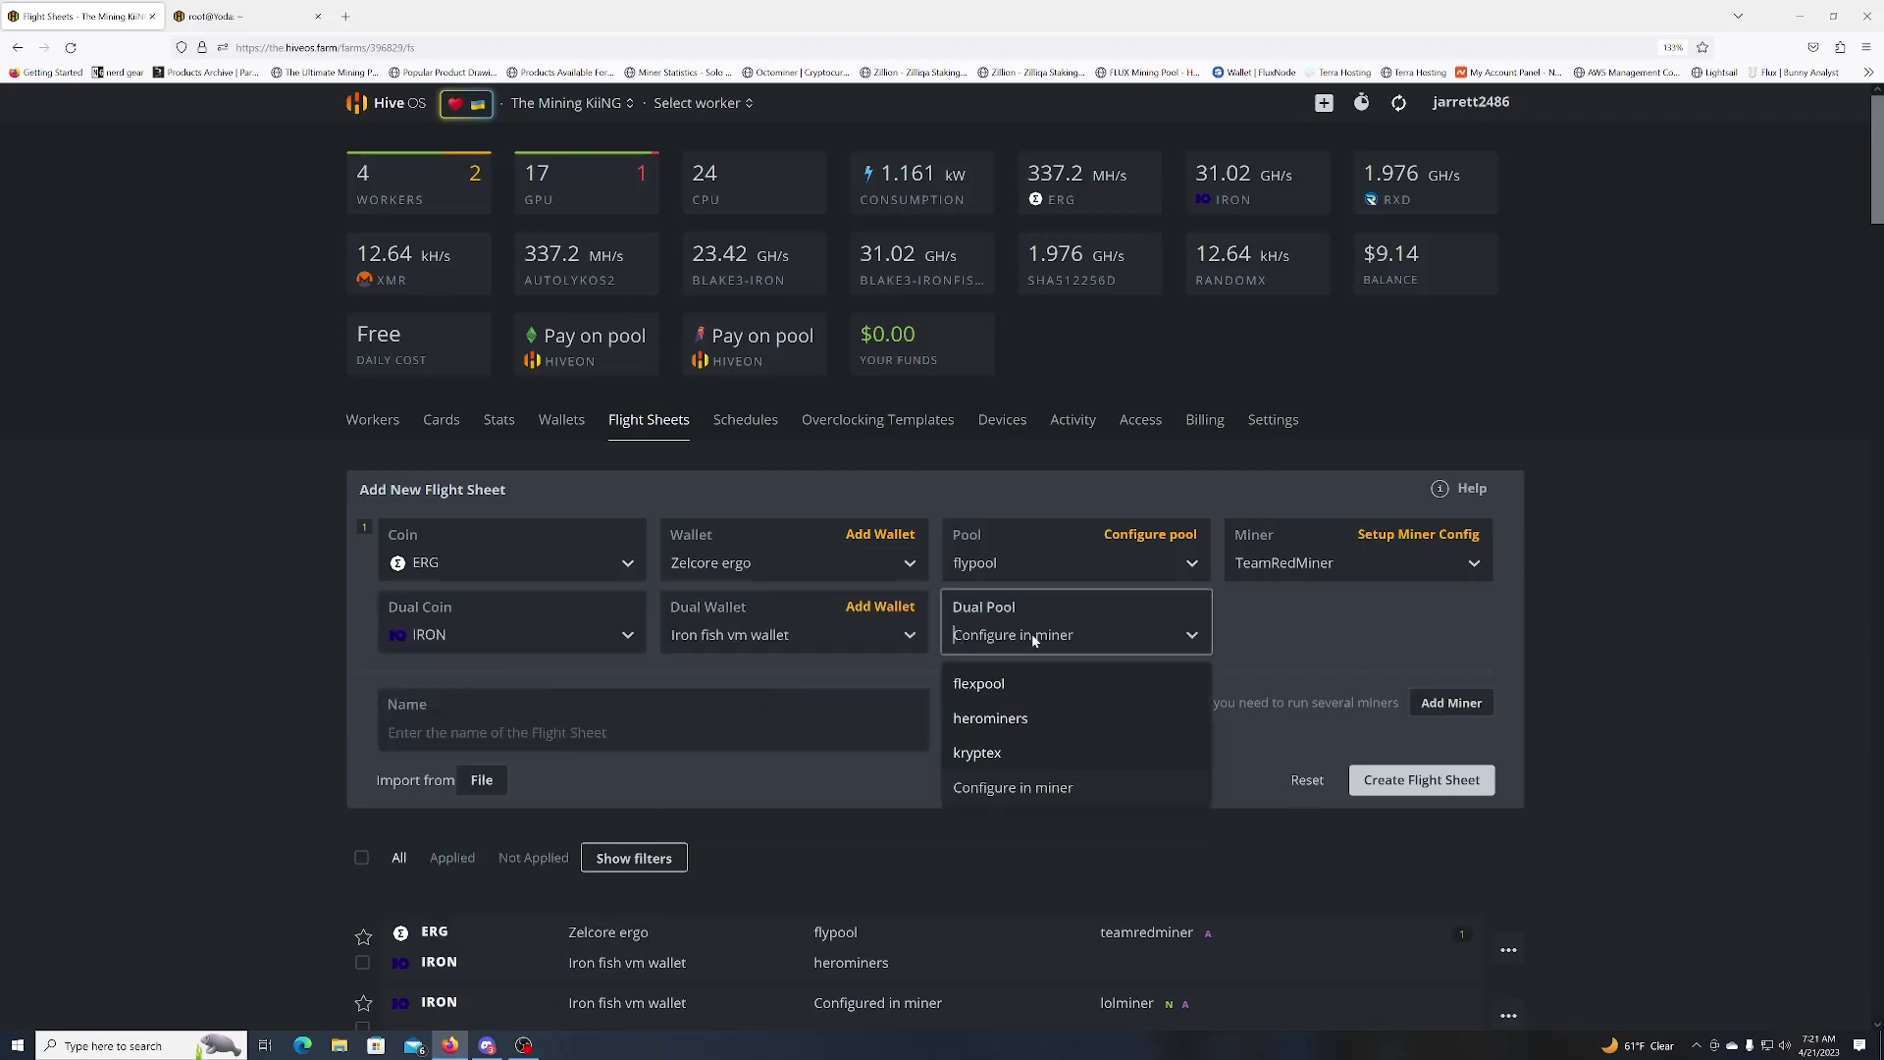
click(1026, 722)
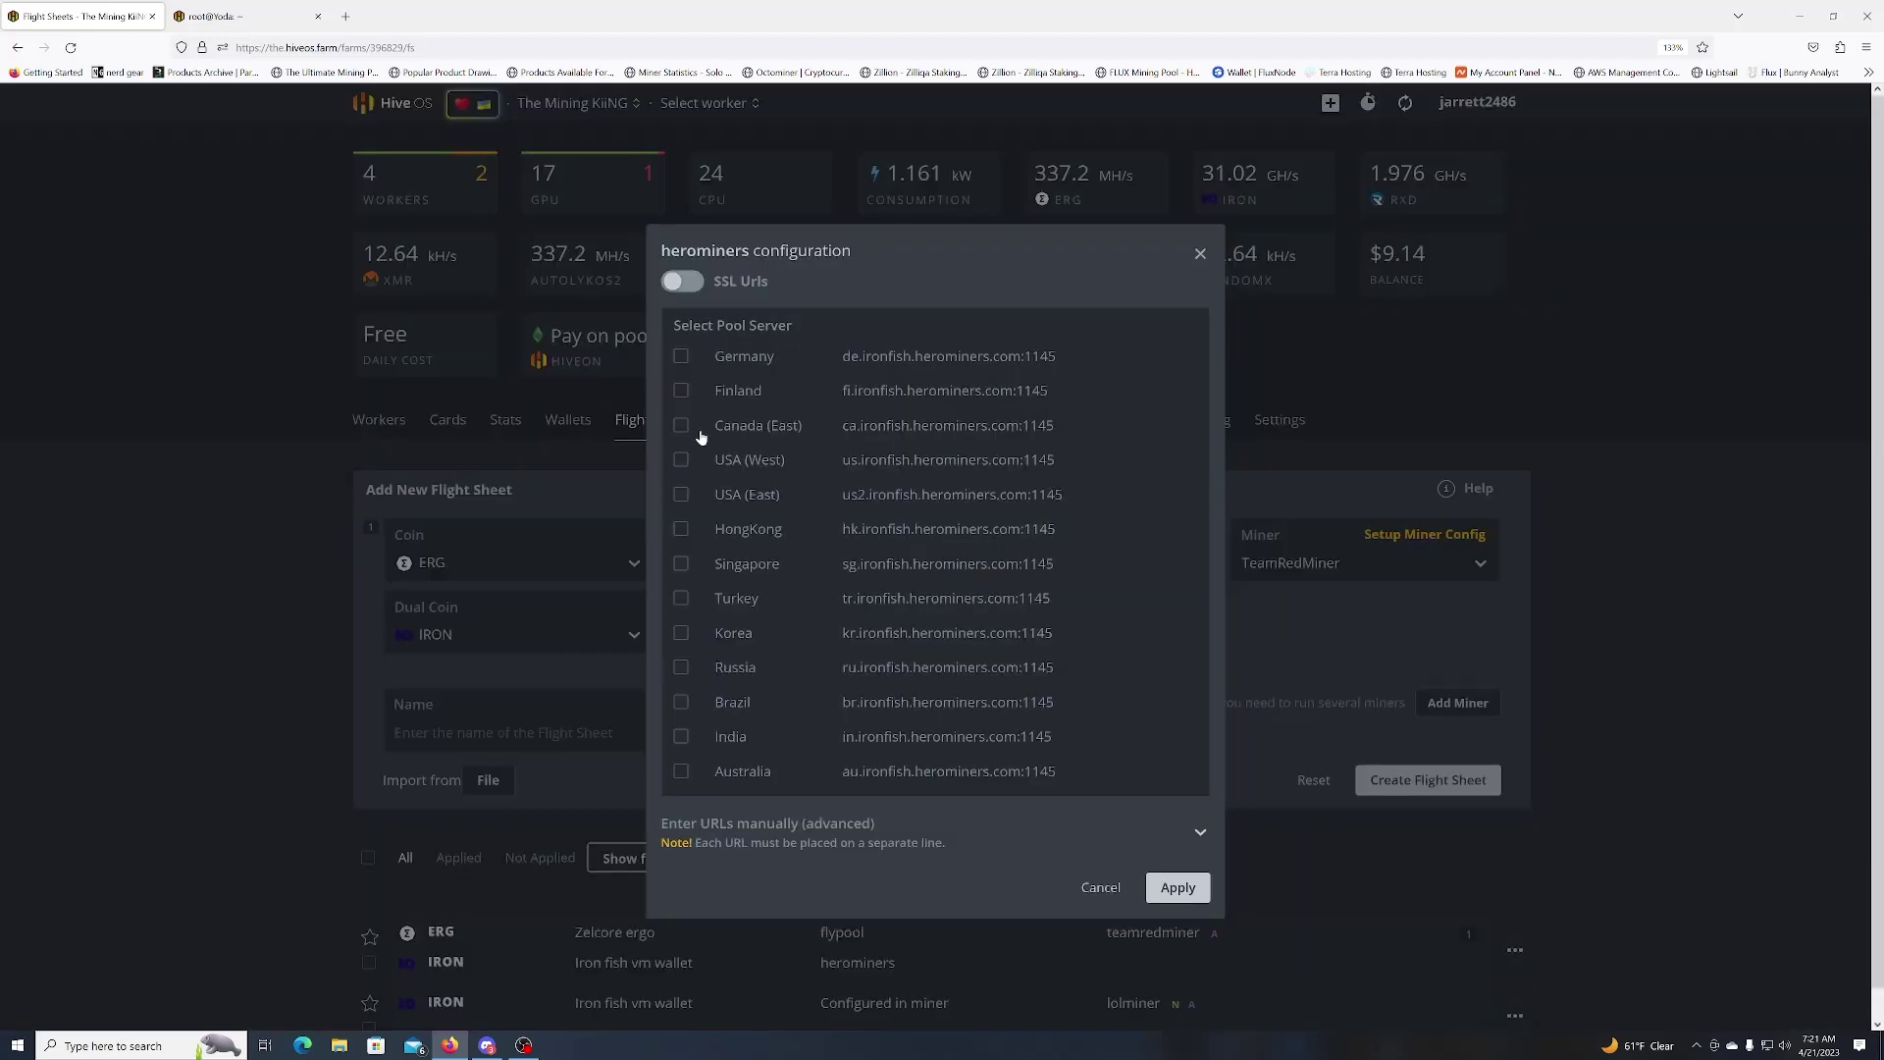
click(681, 462)
click(1183, 890)
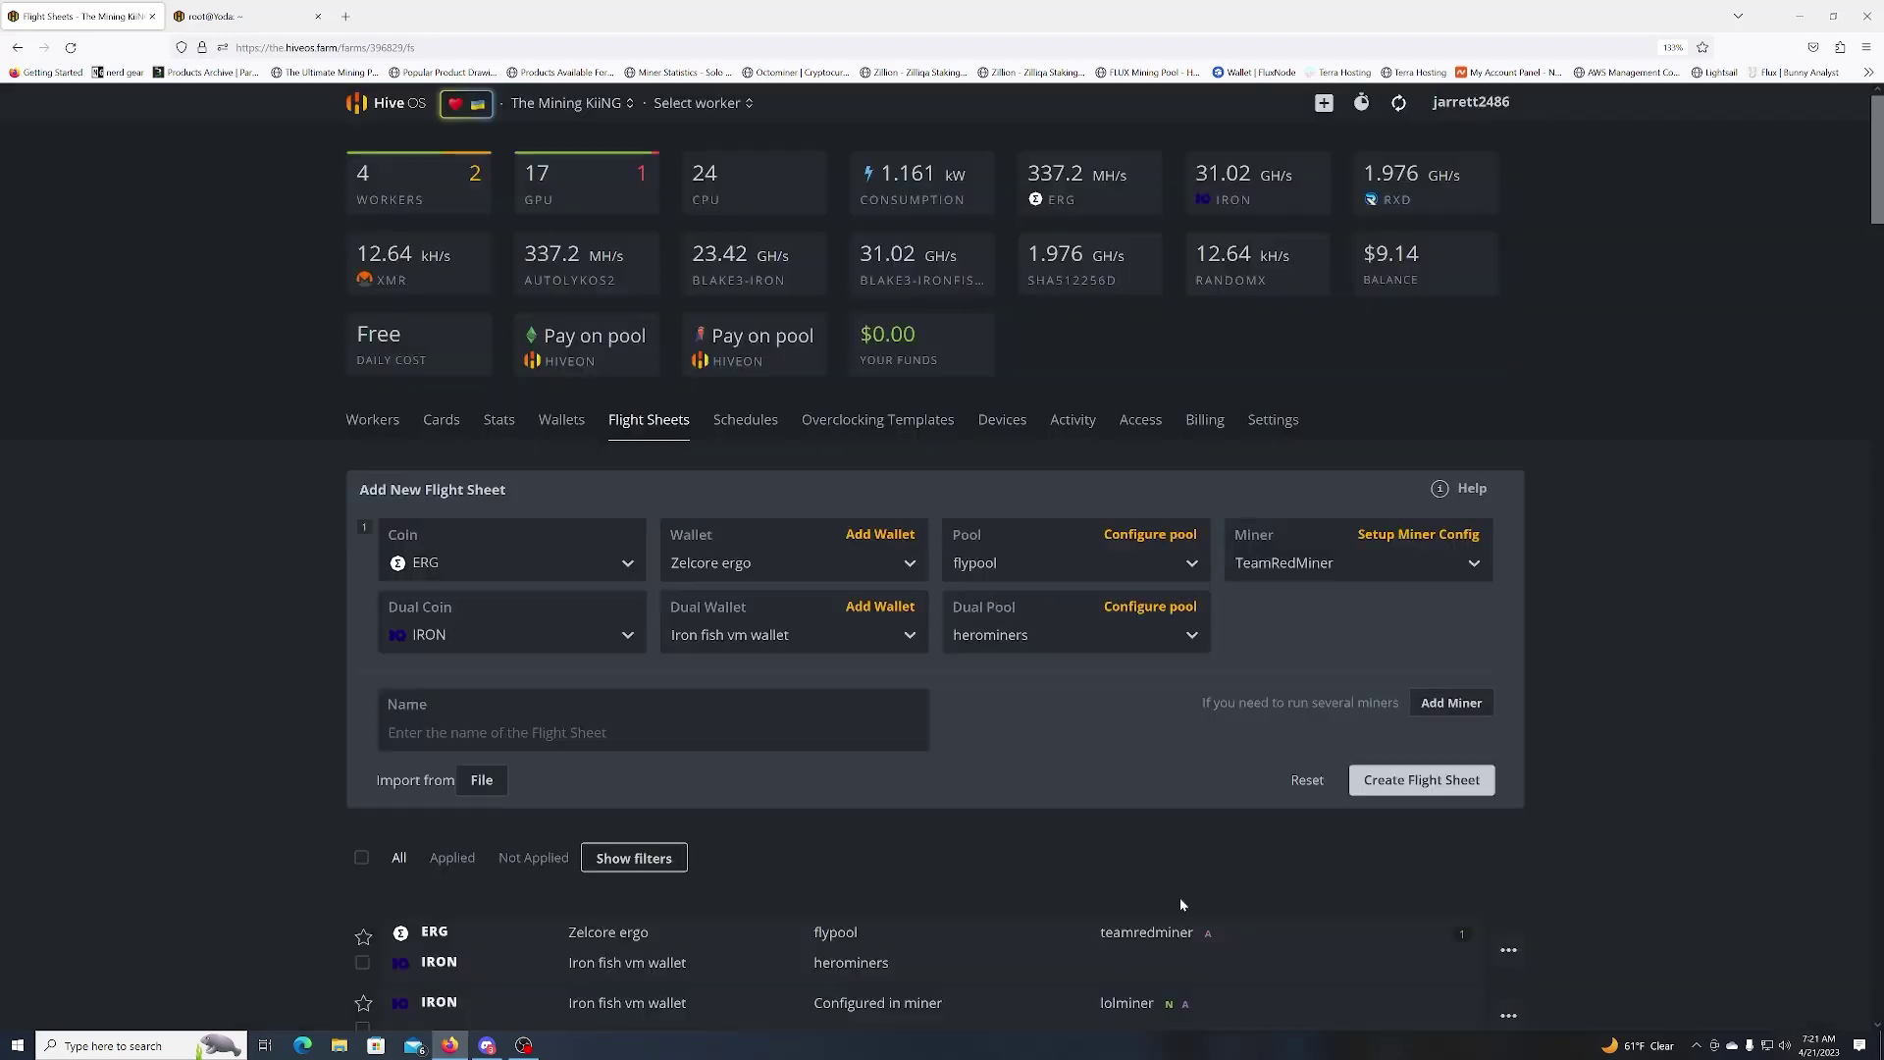
Set the TeamRedMiner second coin's hash algorithm to iron.
click(1424, 536)
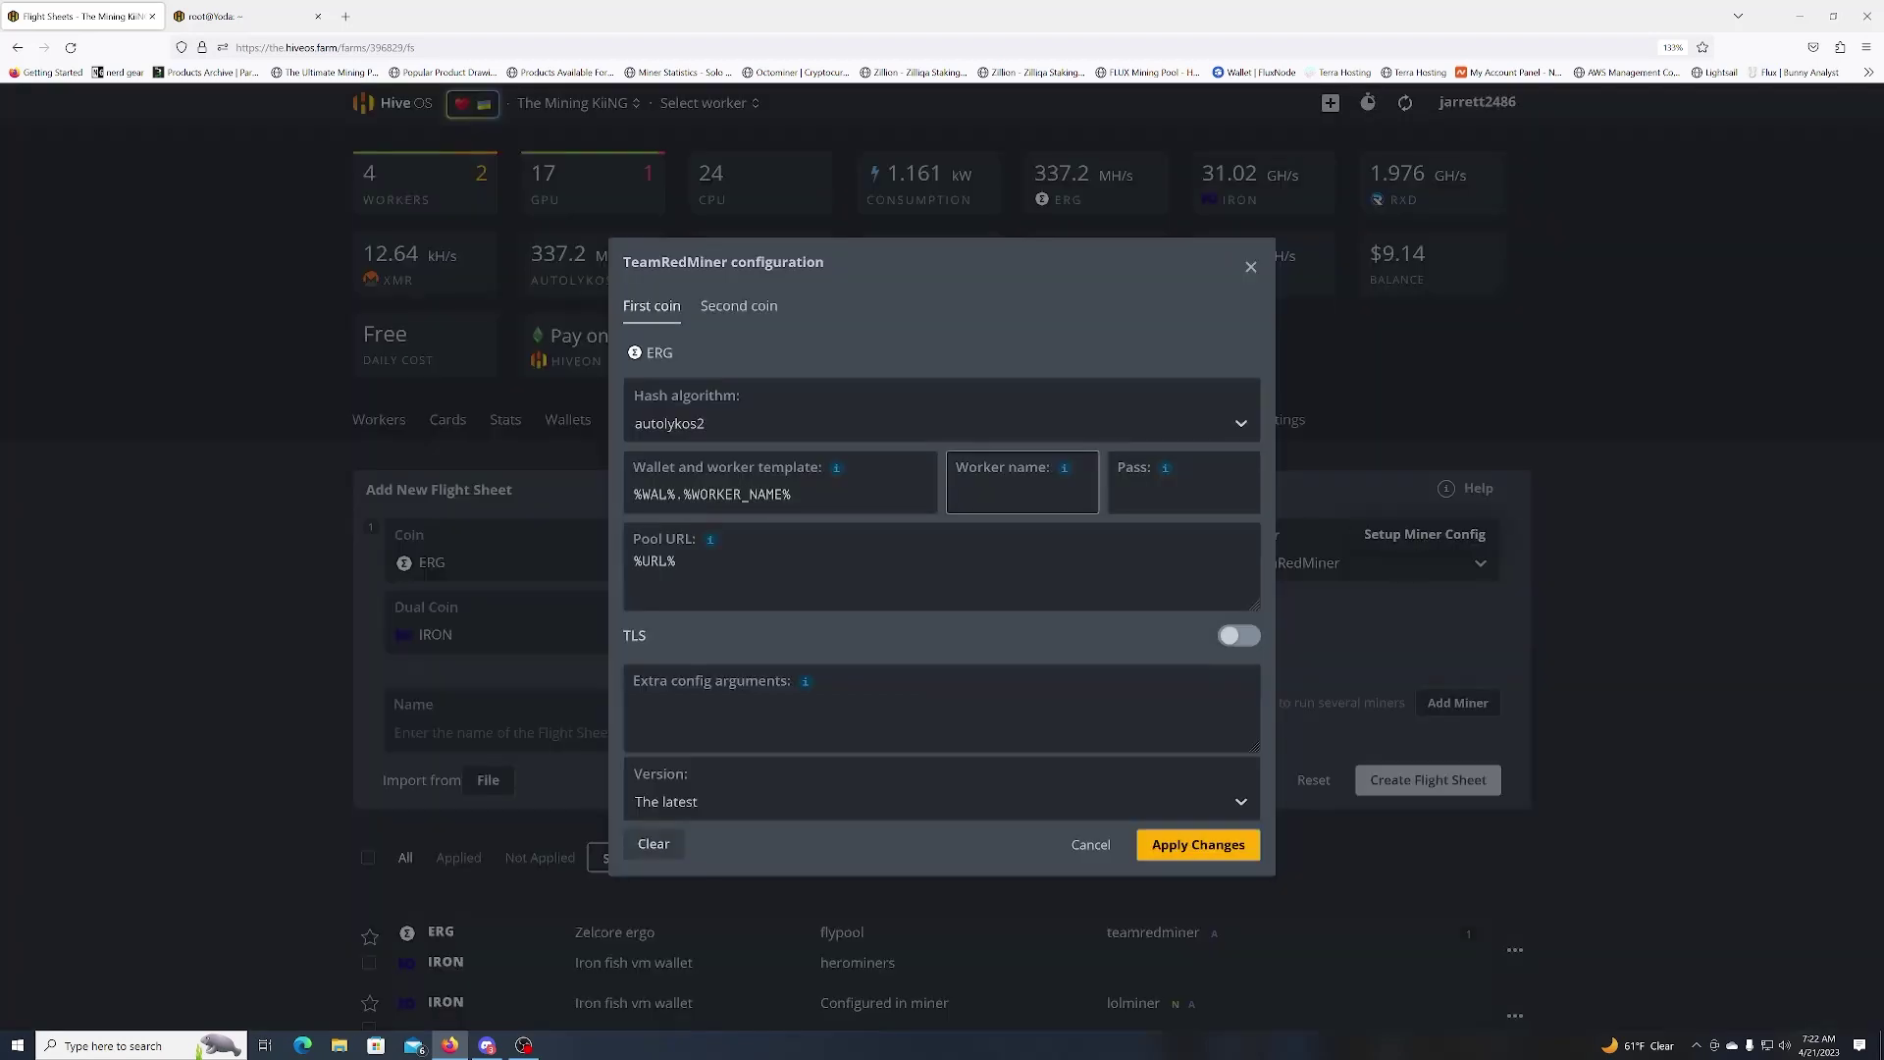
click(747, 314)
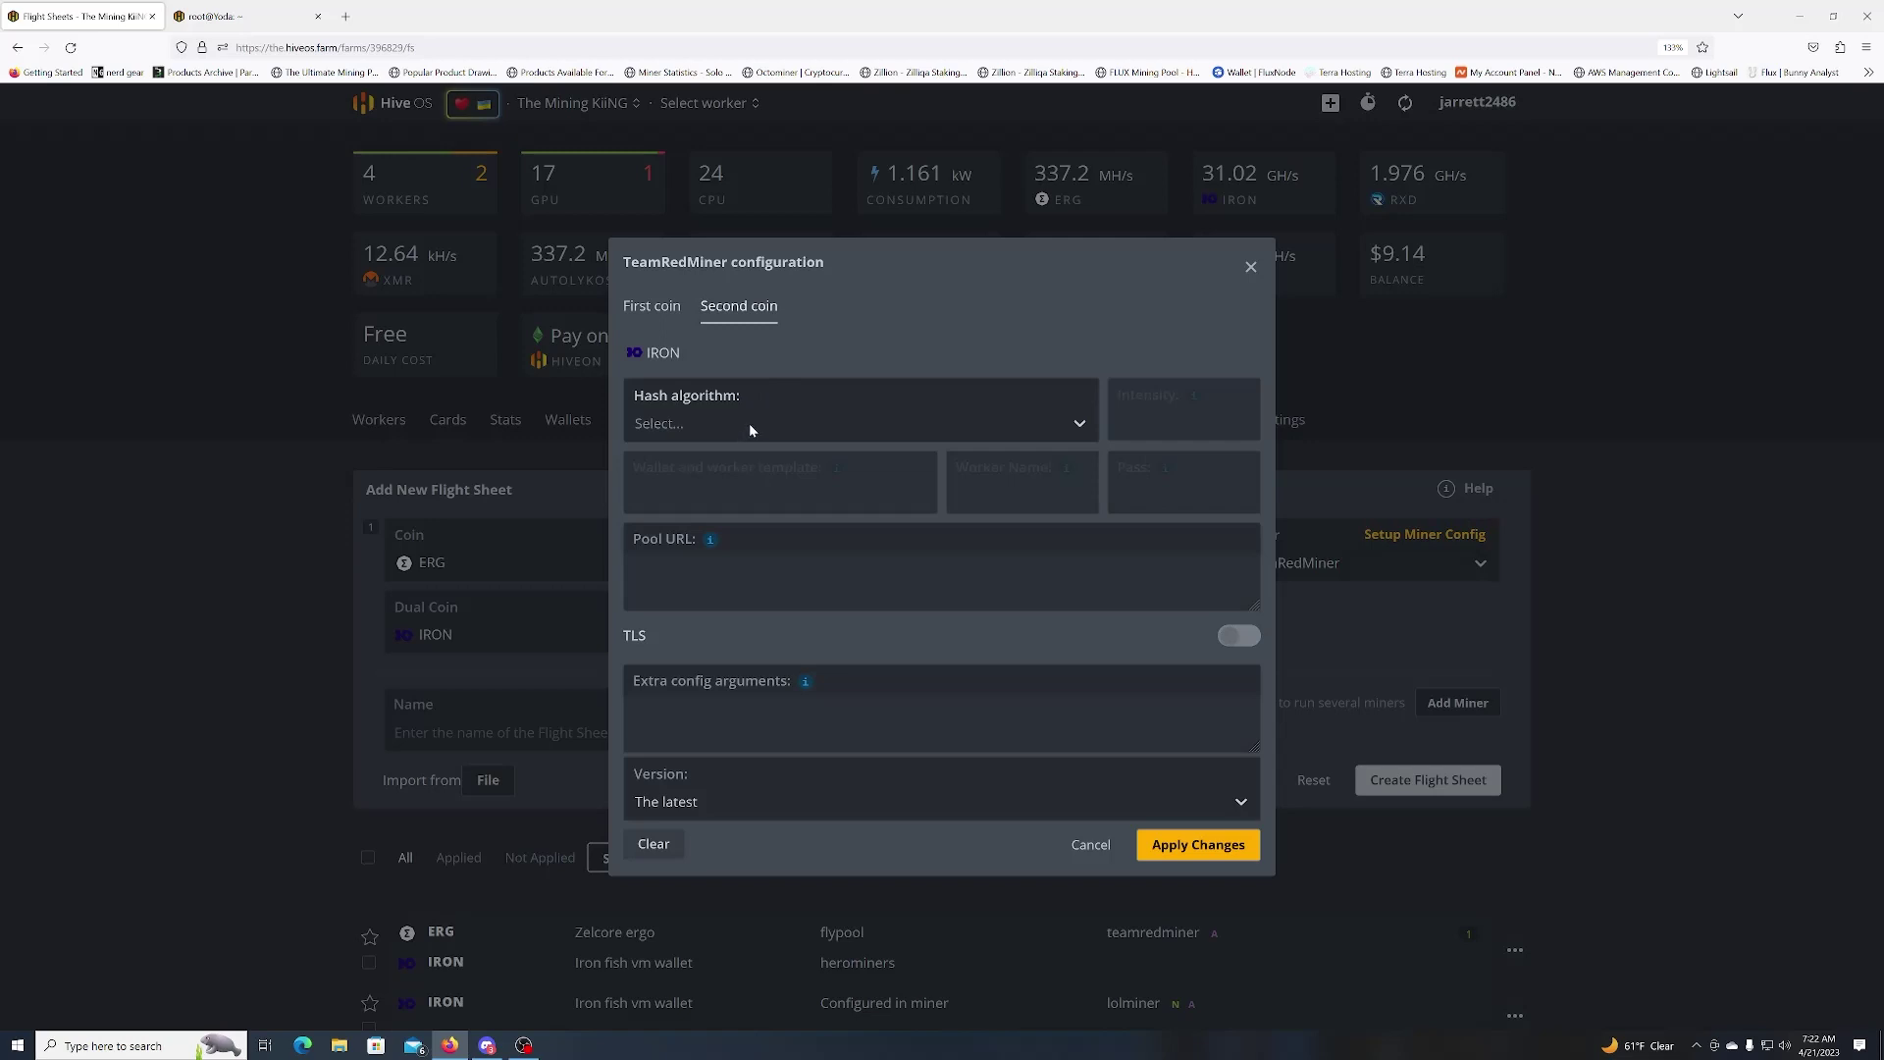
click(749, 423)
click(718, 507)
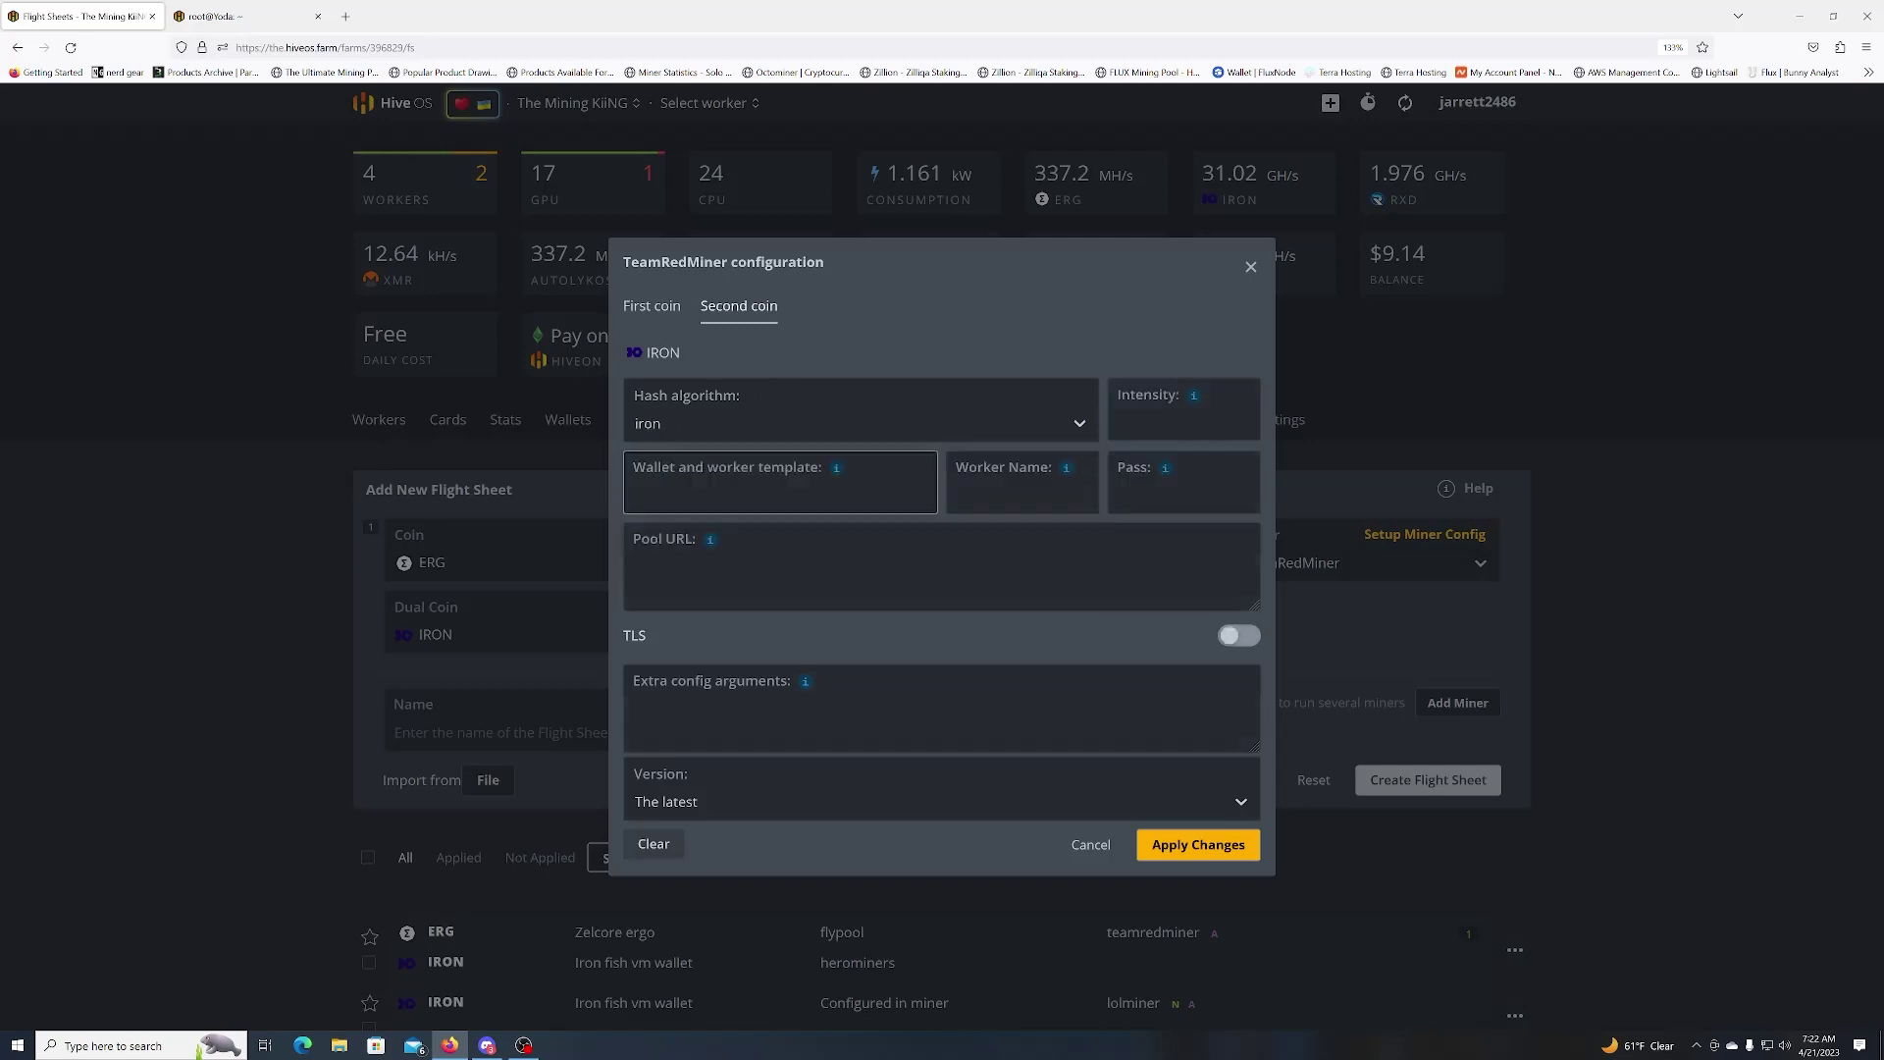
click(838, 467)
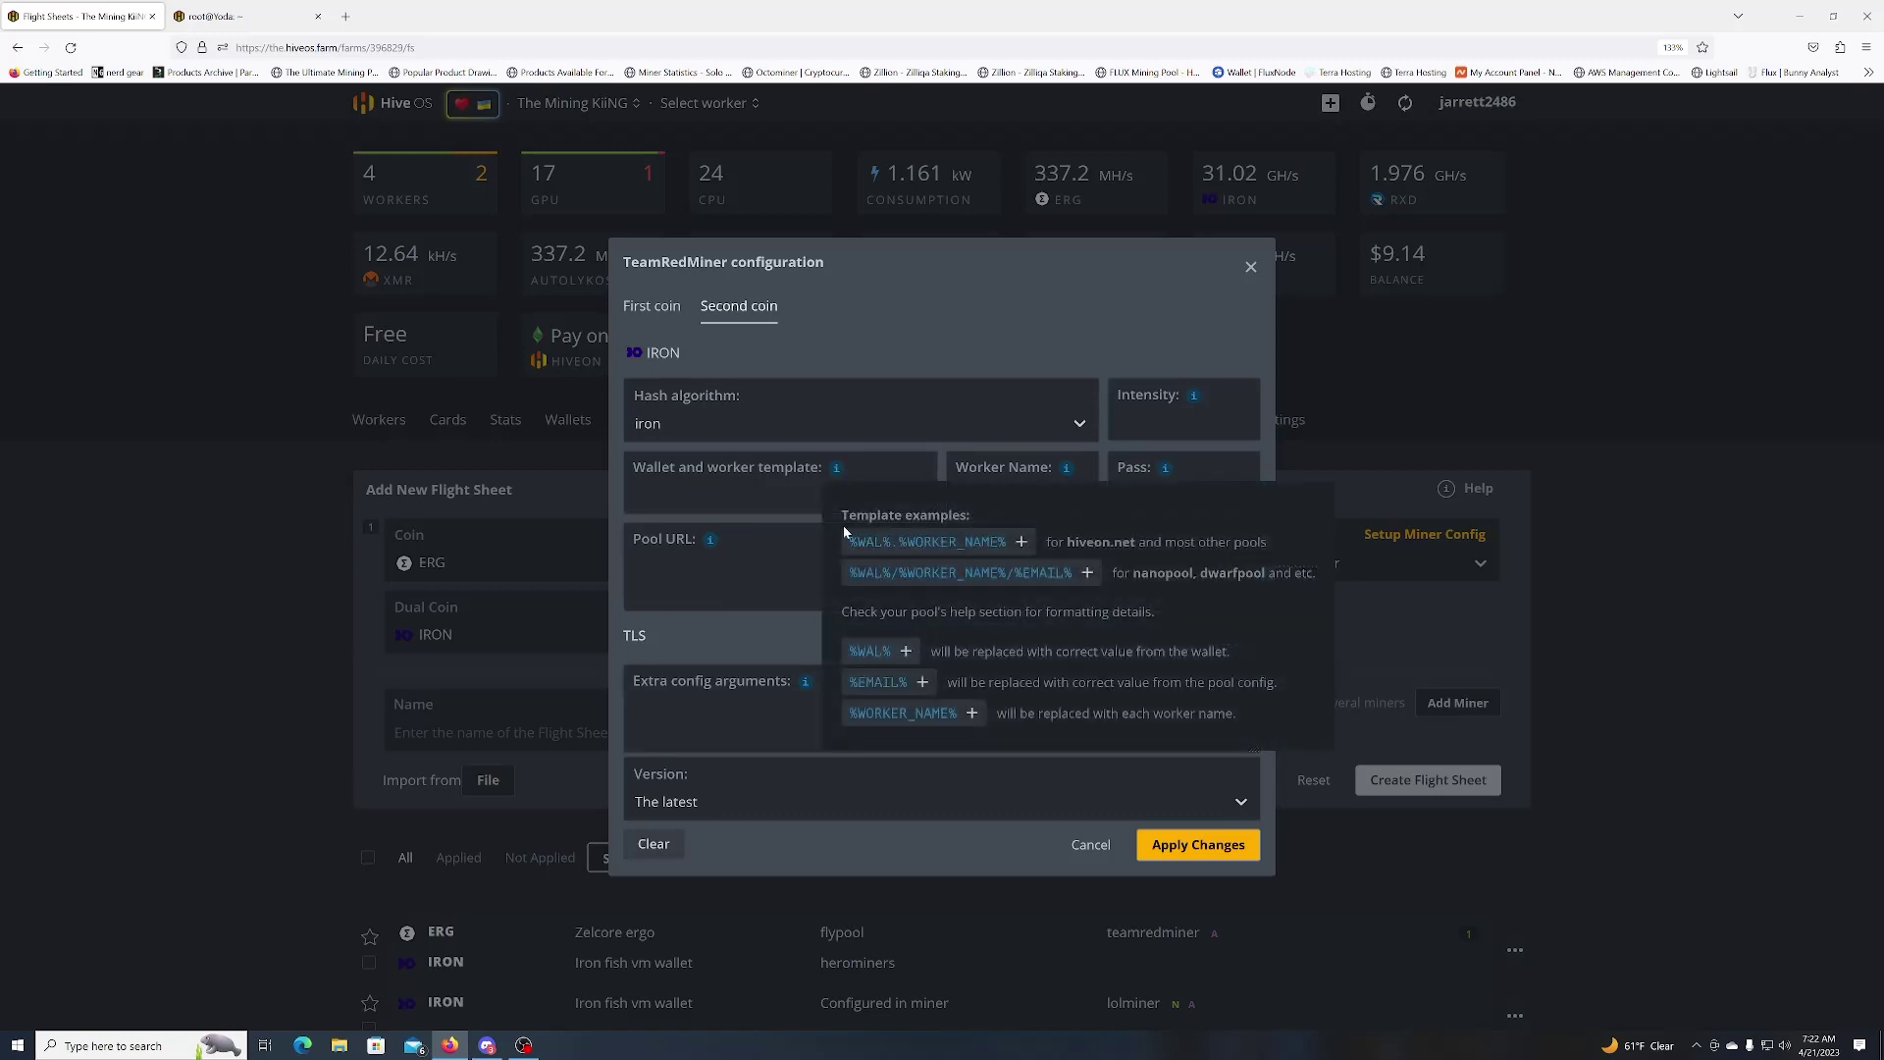
click(887, 545)
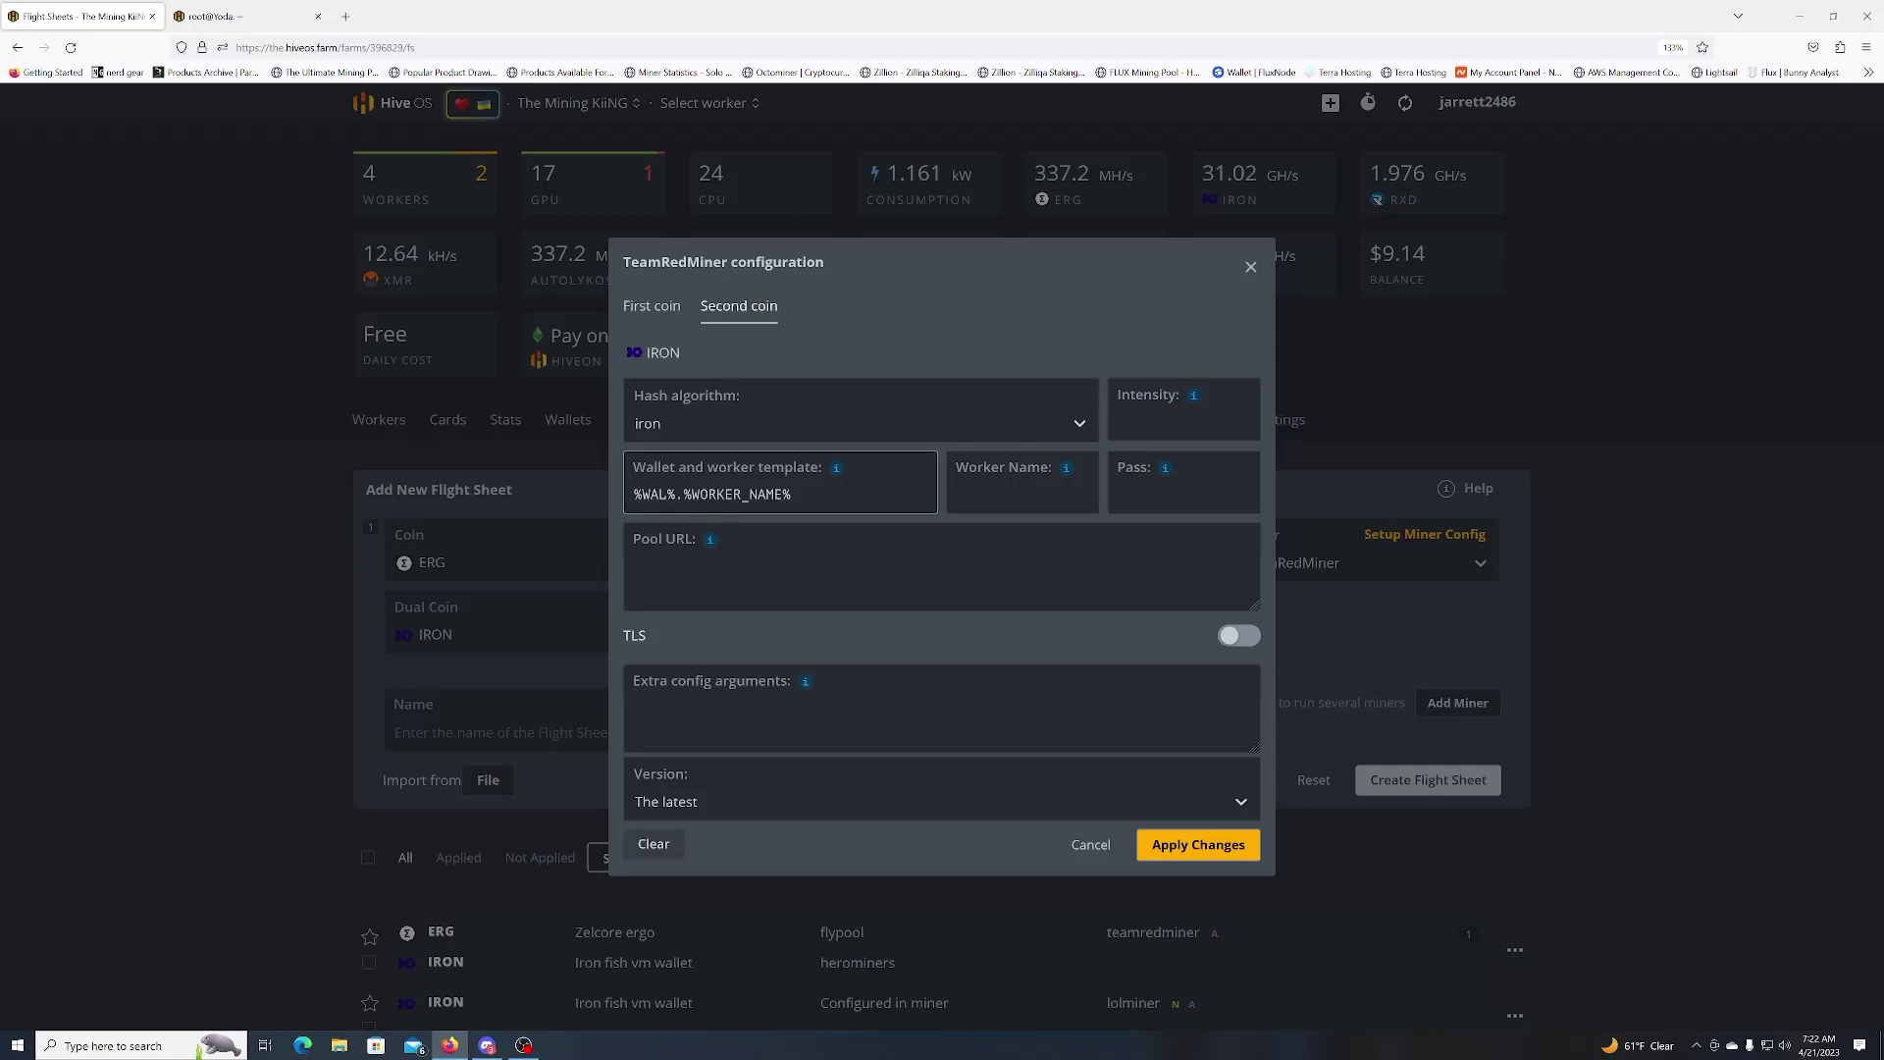
click(831, 467)
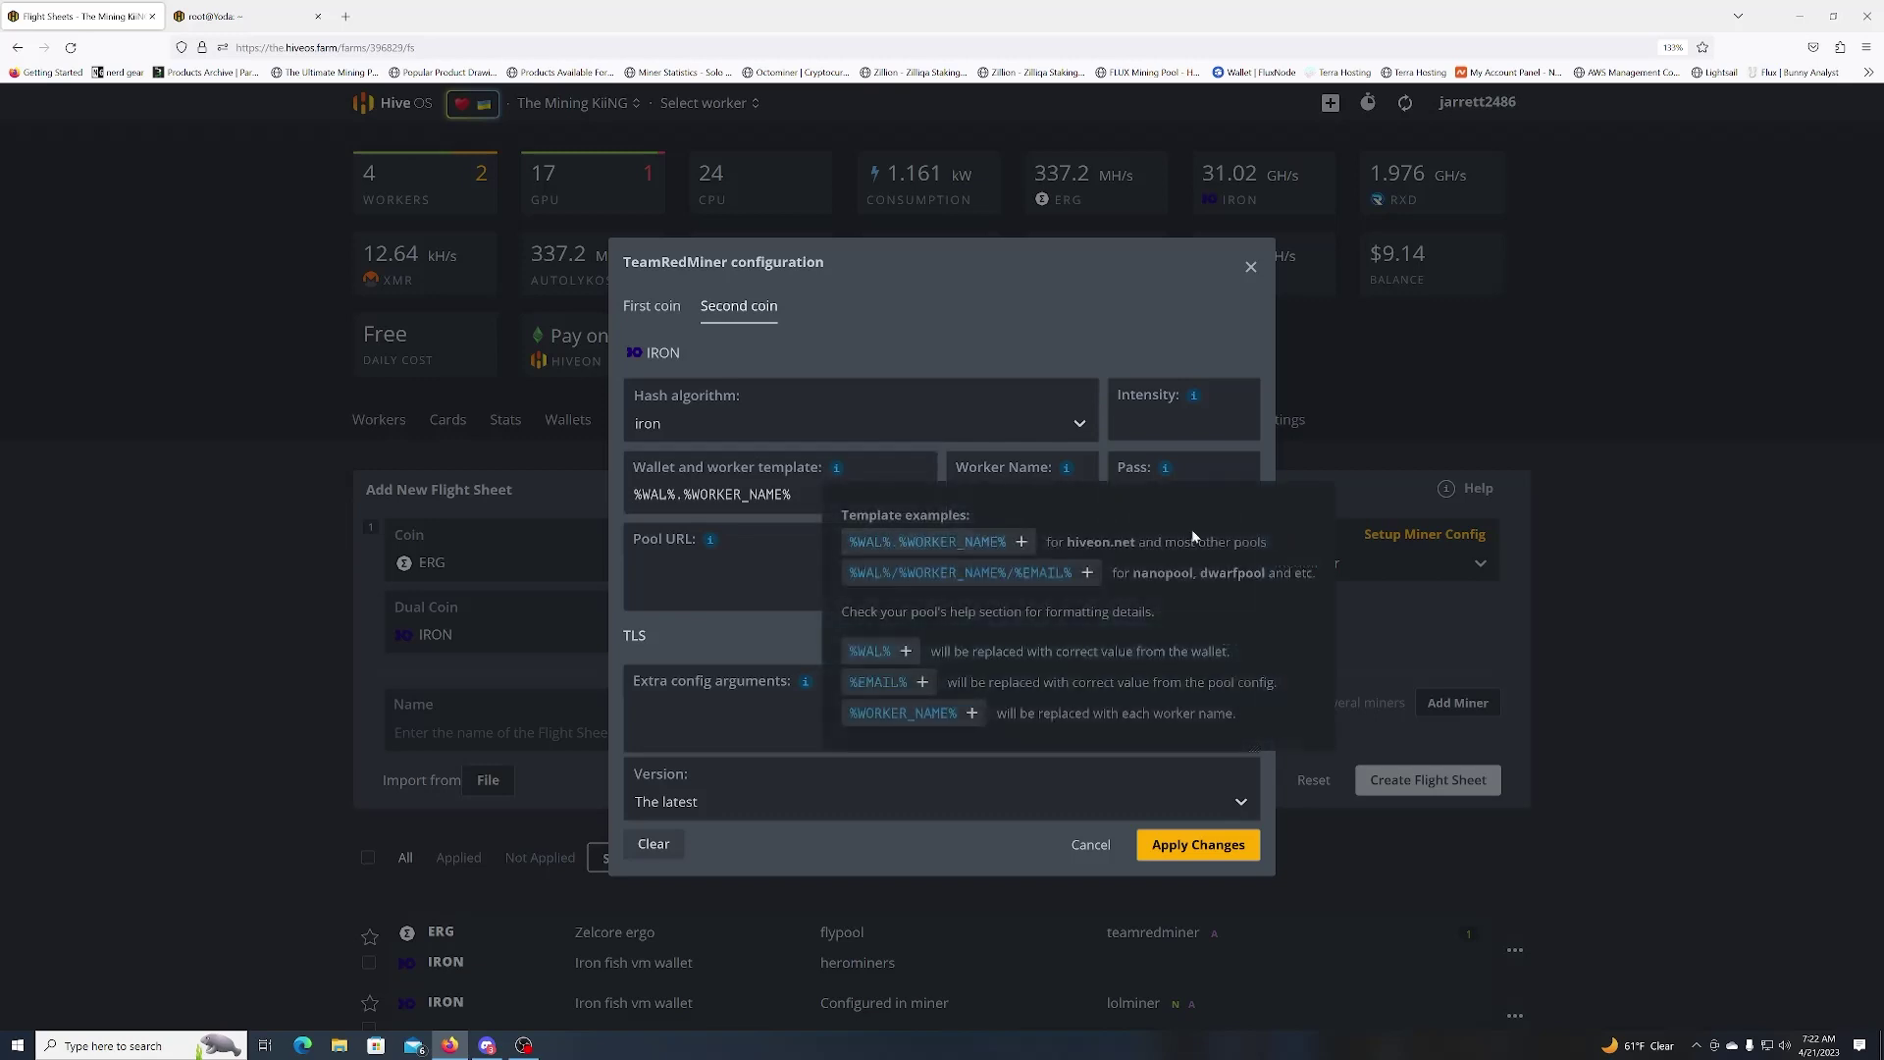
click(1185, 469)
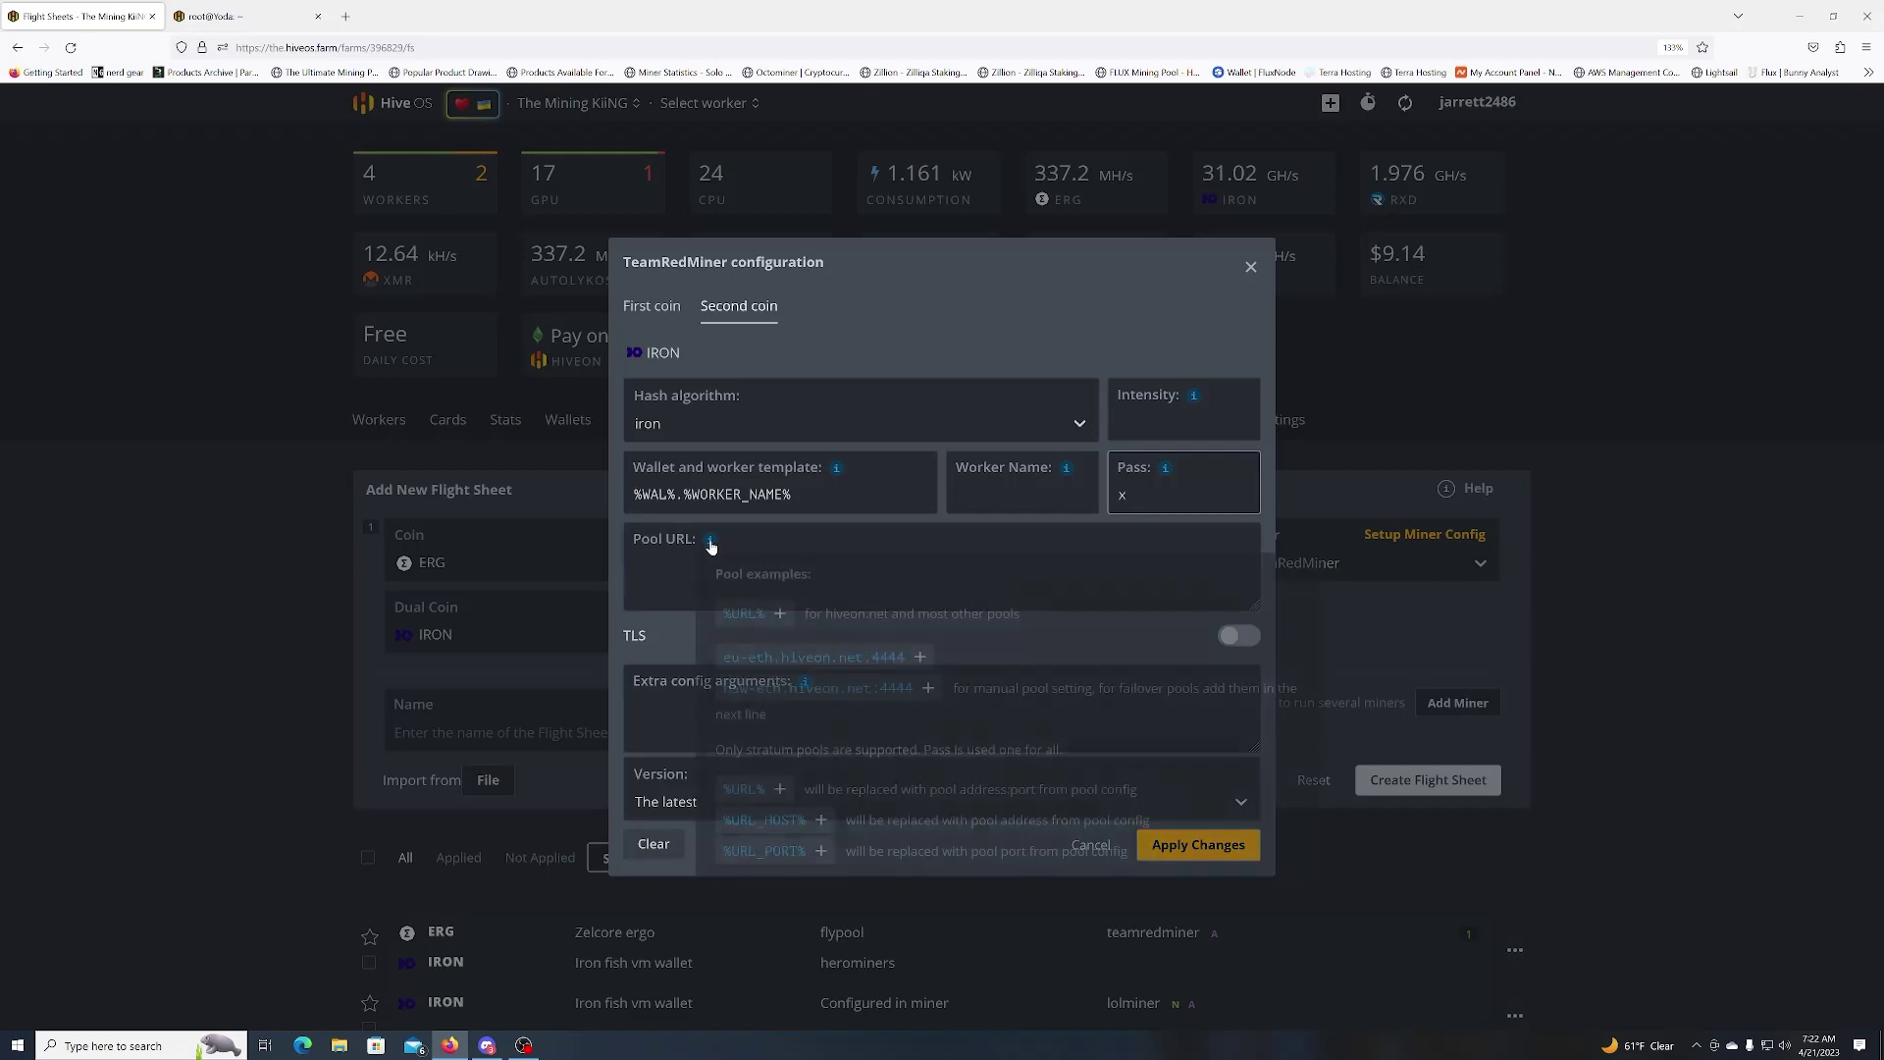
mouse_move(707, 539)
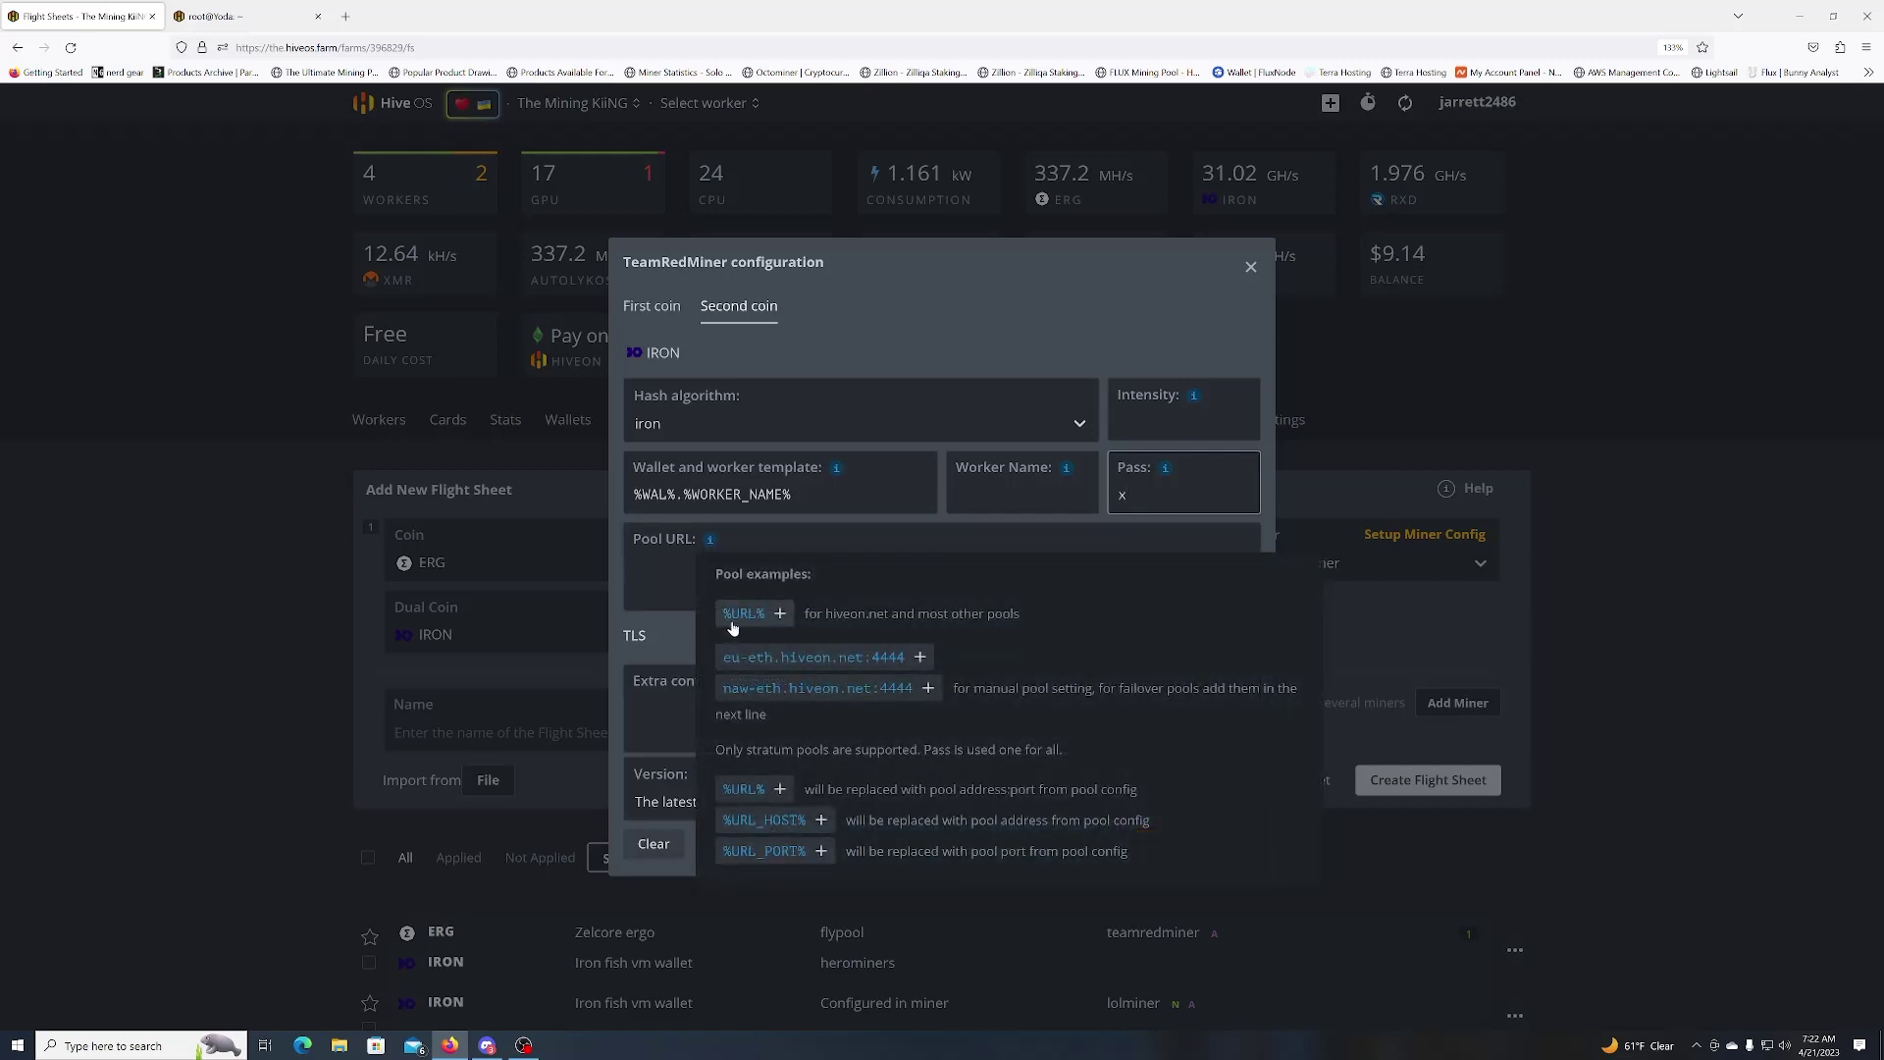
Insert the %URL% placeholder into the IRON Pool URL field.
click(743, 612)
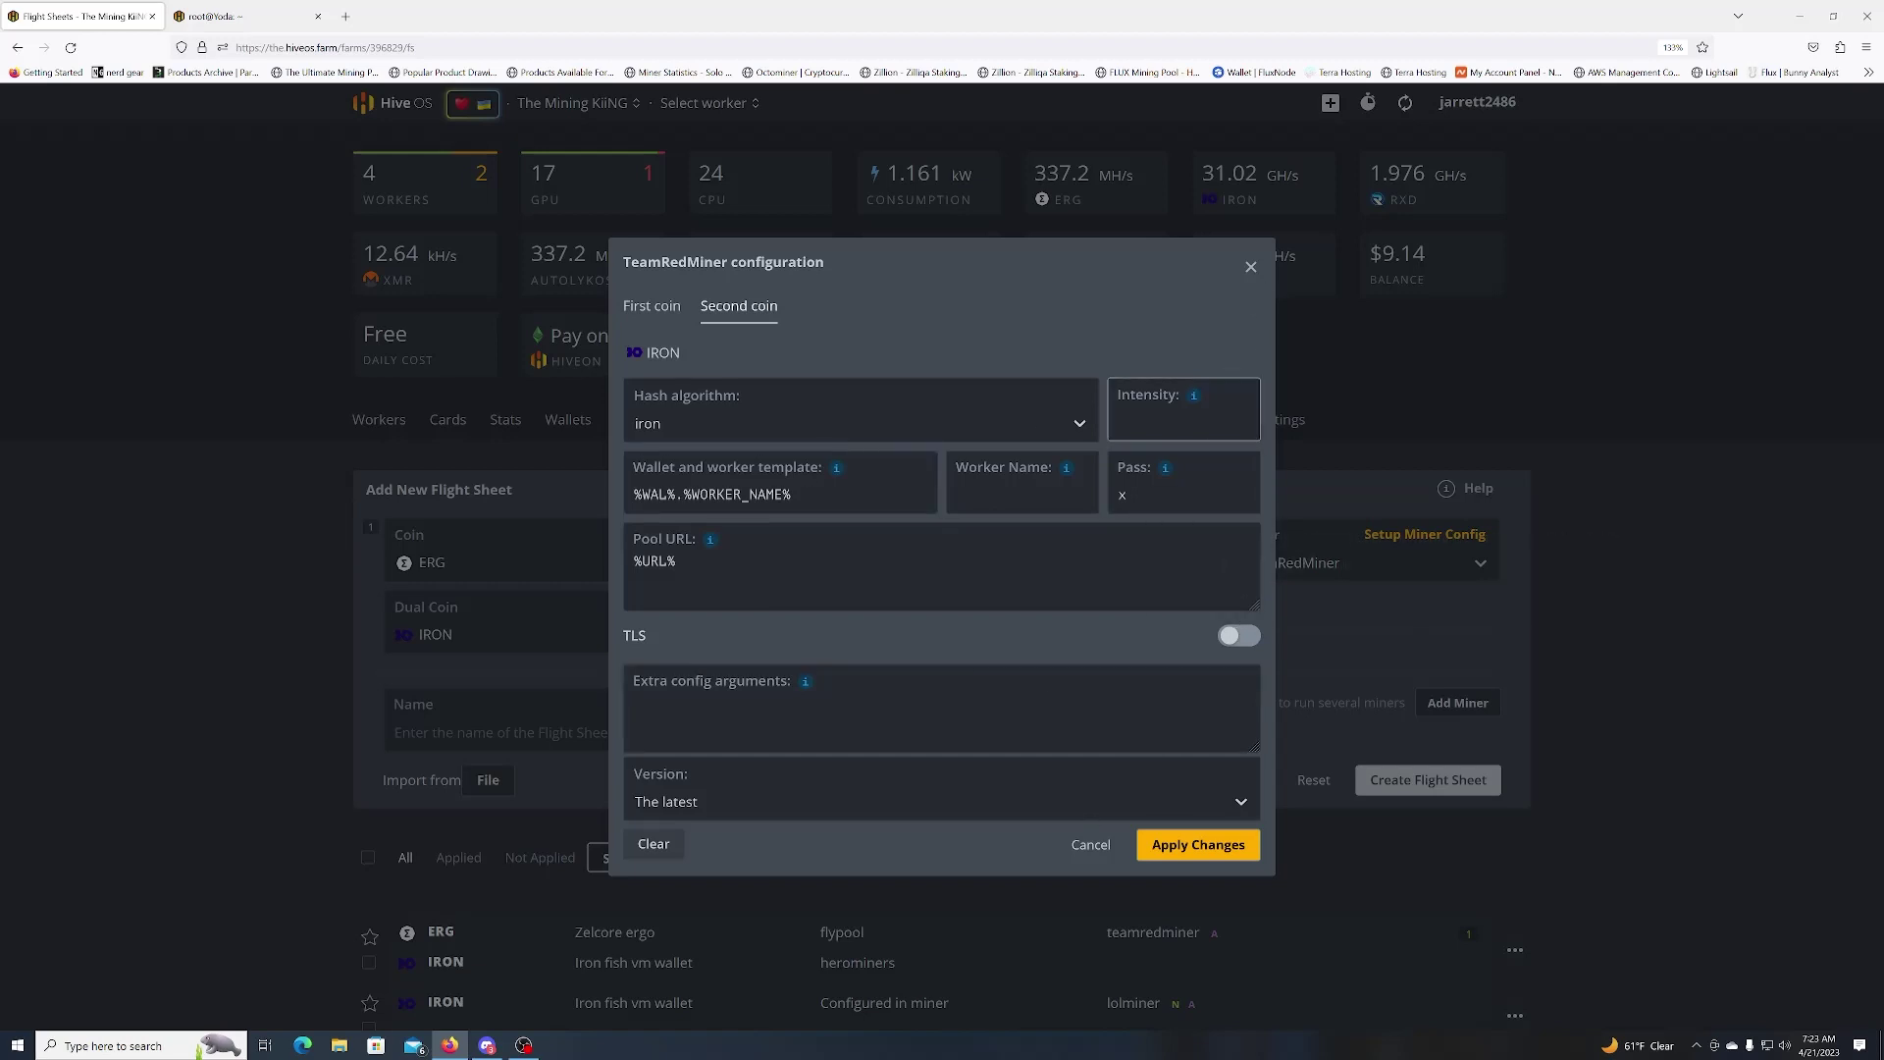
Apply the TeamRedMiner changes and open the Yoda worker from the Workers list.
click(1206, 858)
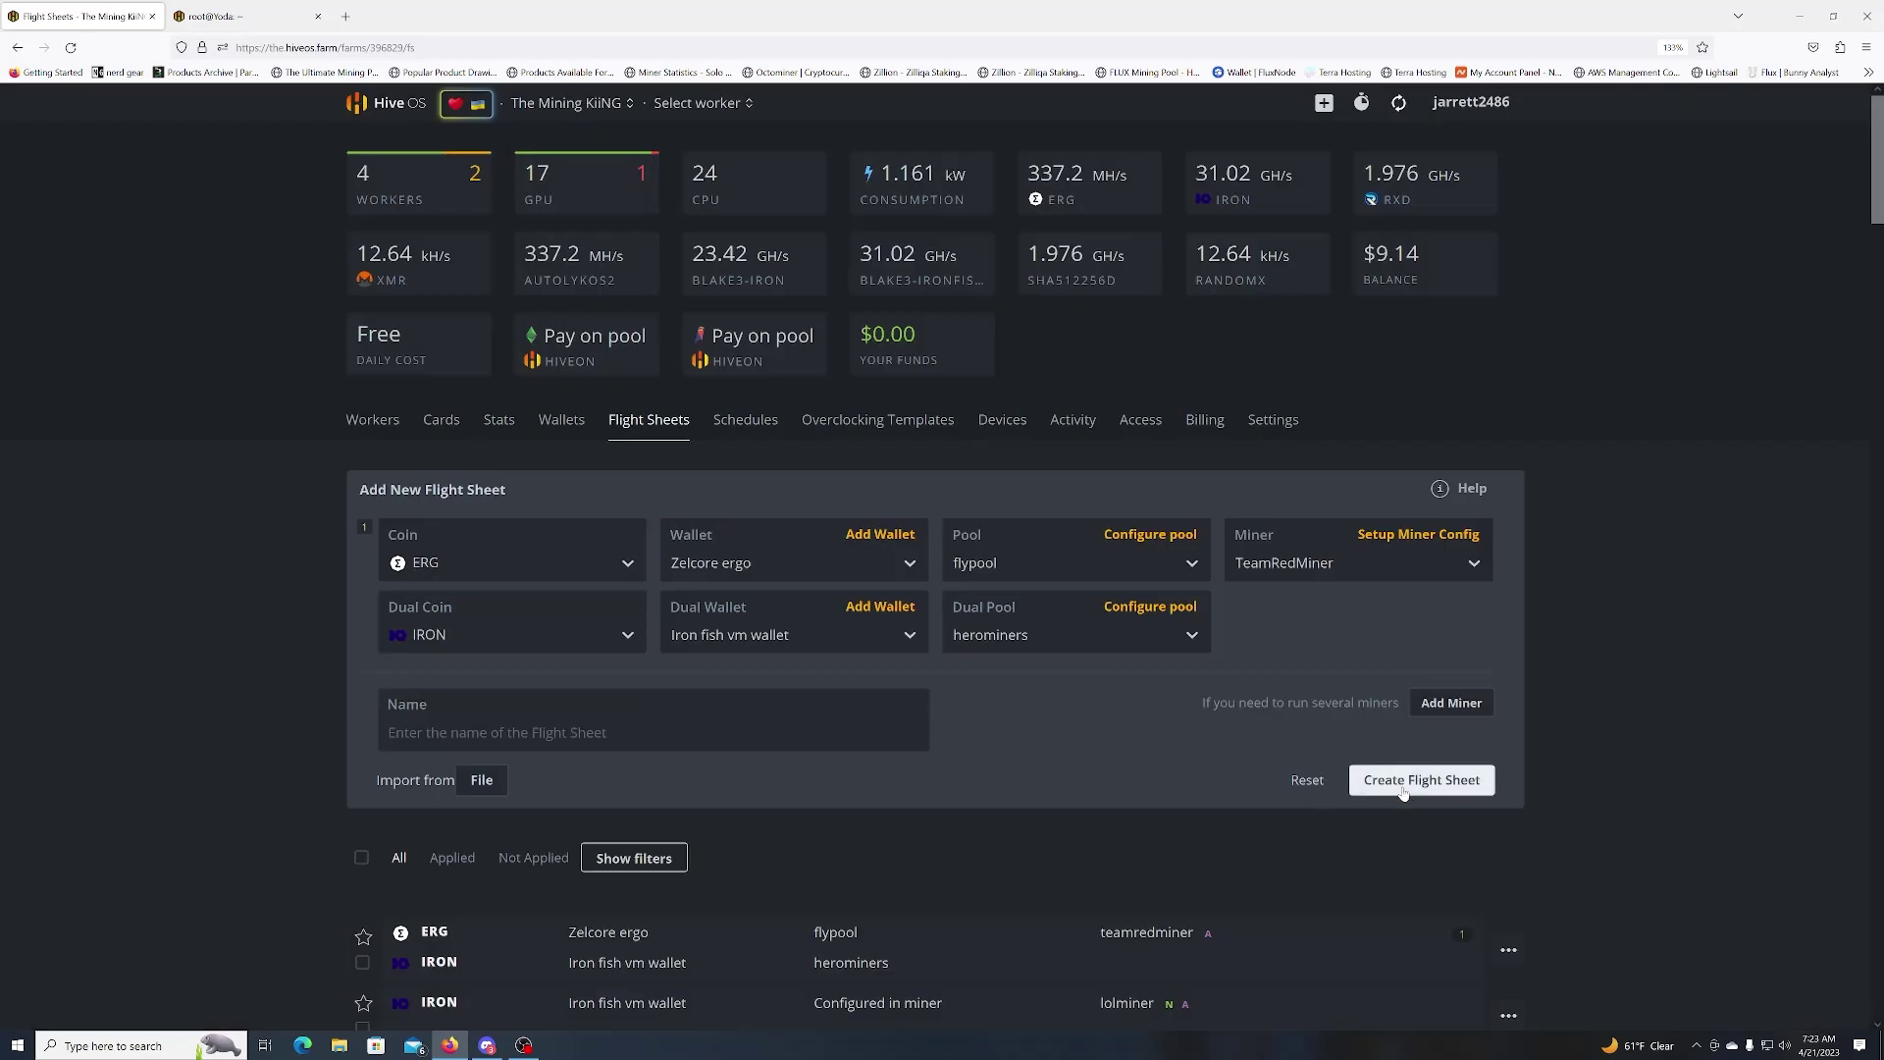
click(368, 424)
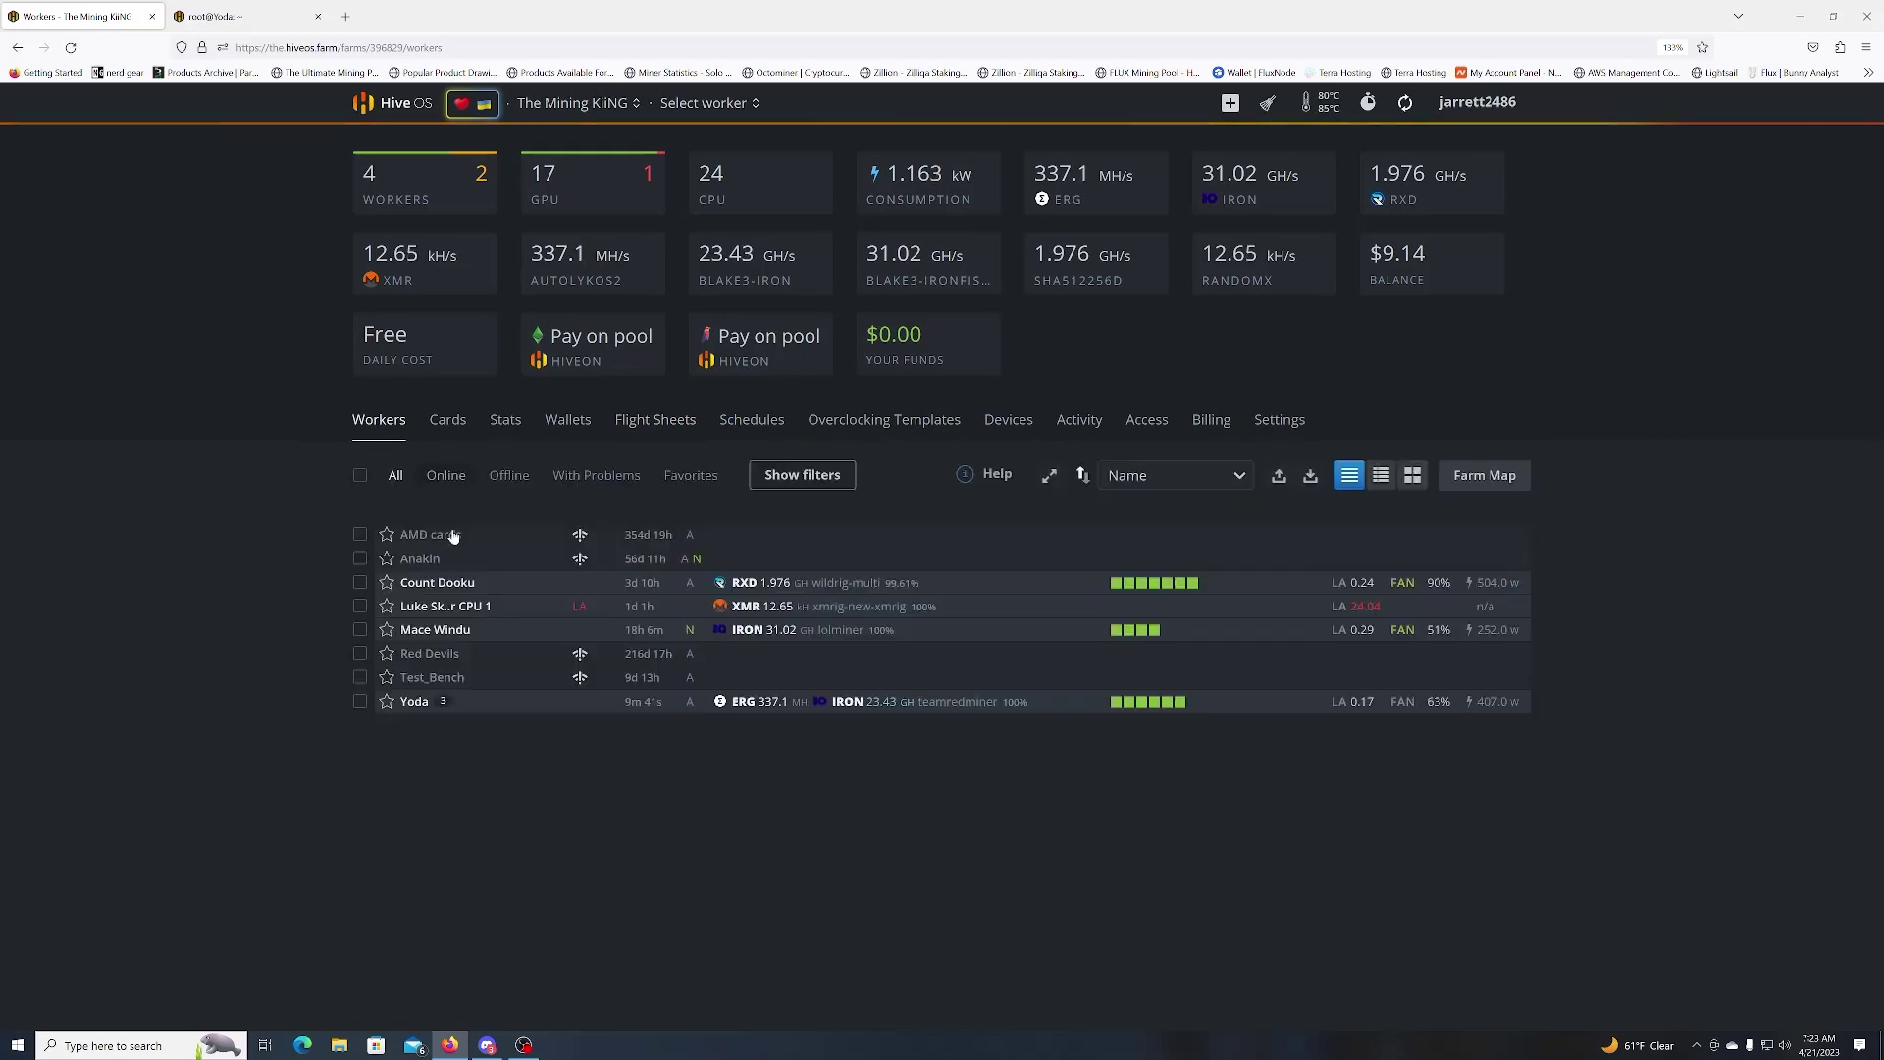
click(408, 704)
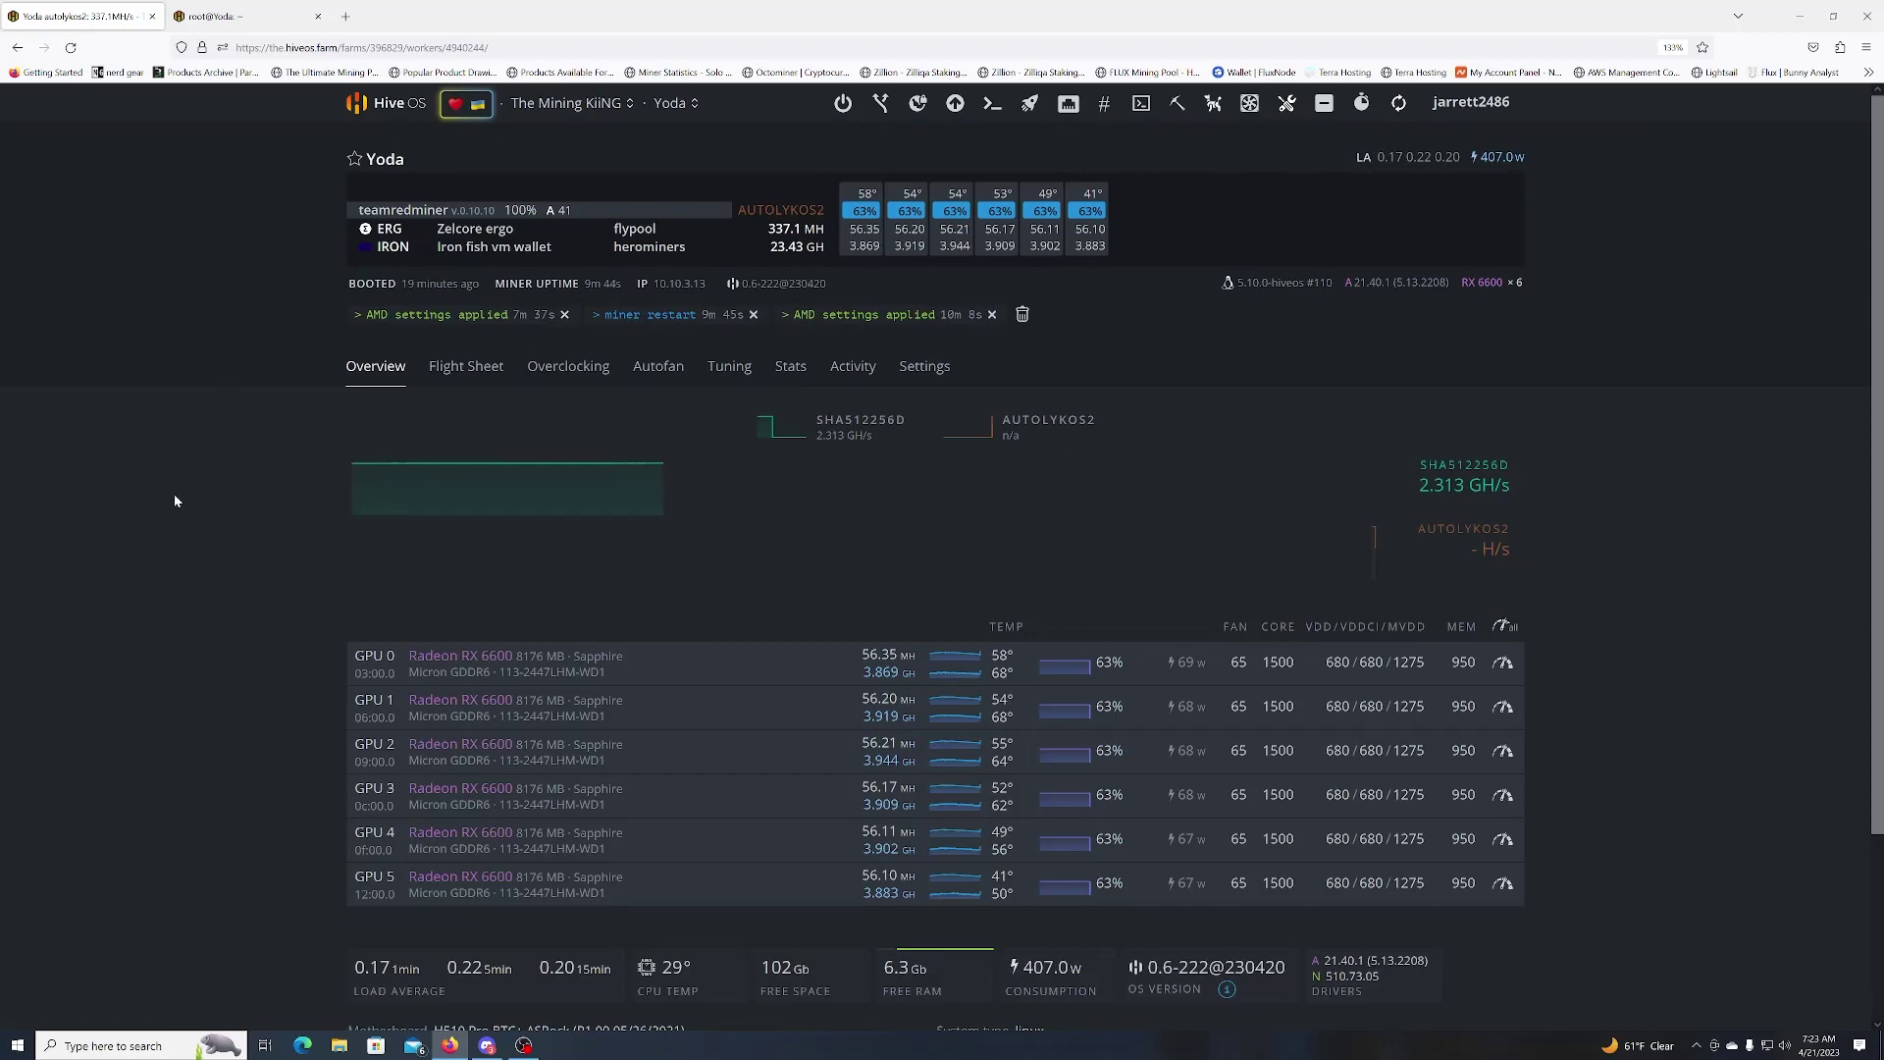
Check Yoda's TeamRedMiner log for accepted ERG and IRON shares.
click(224, 17)
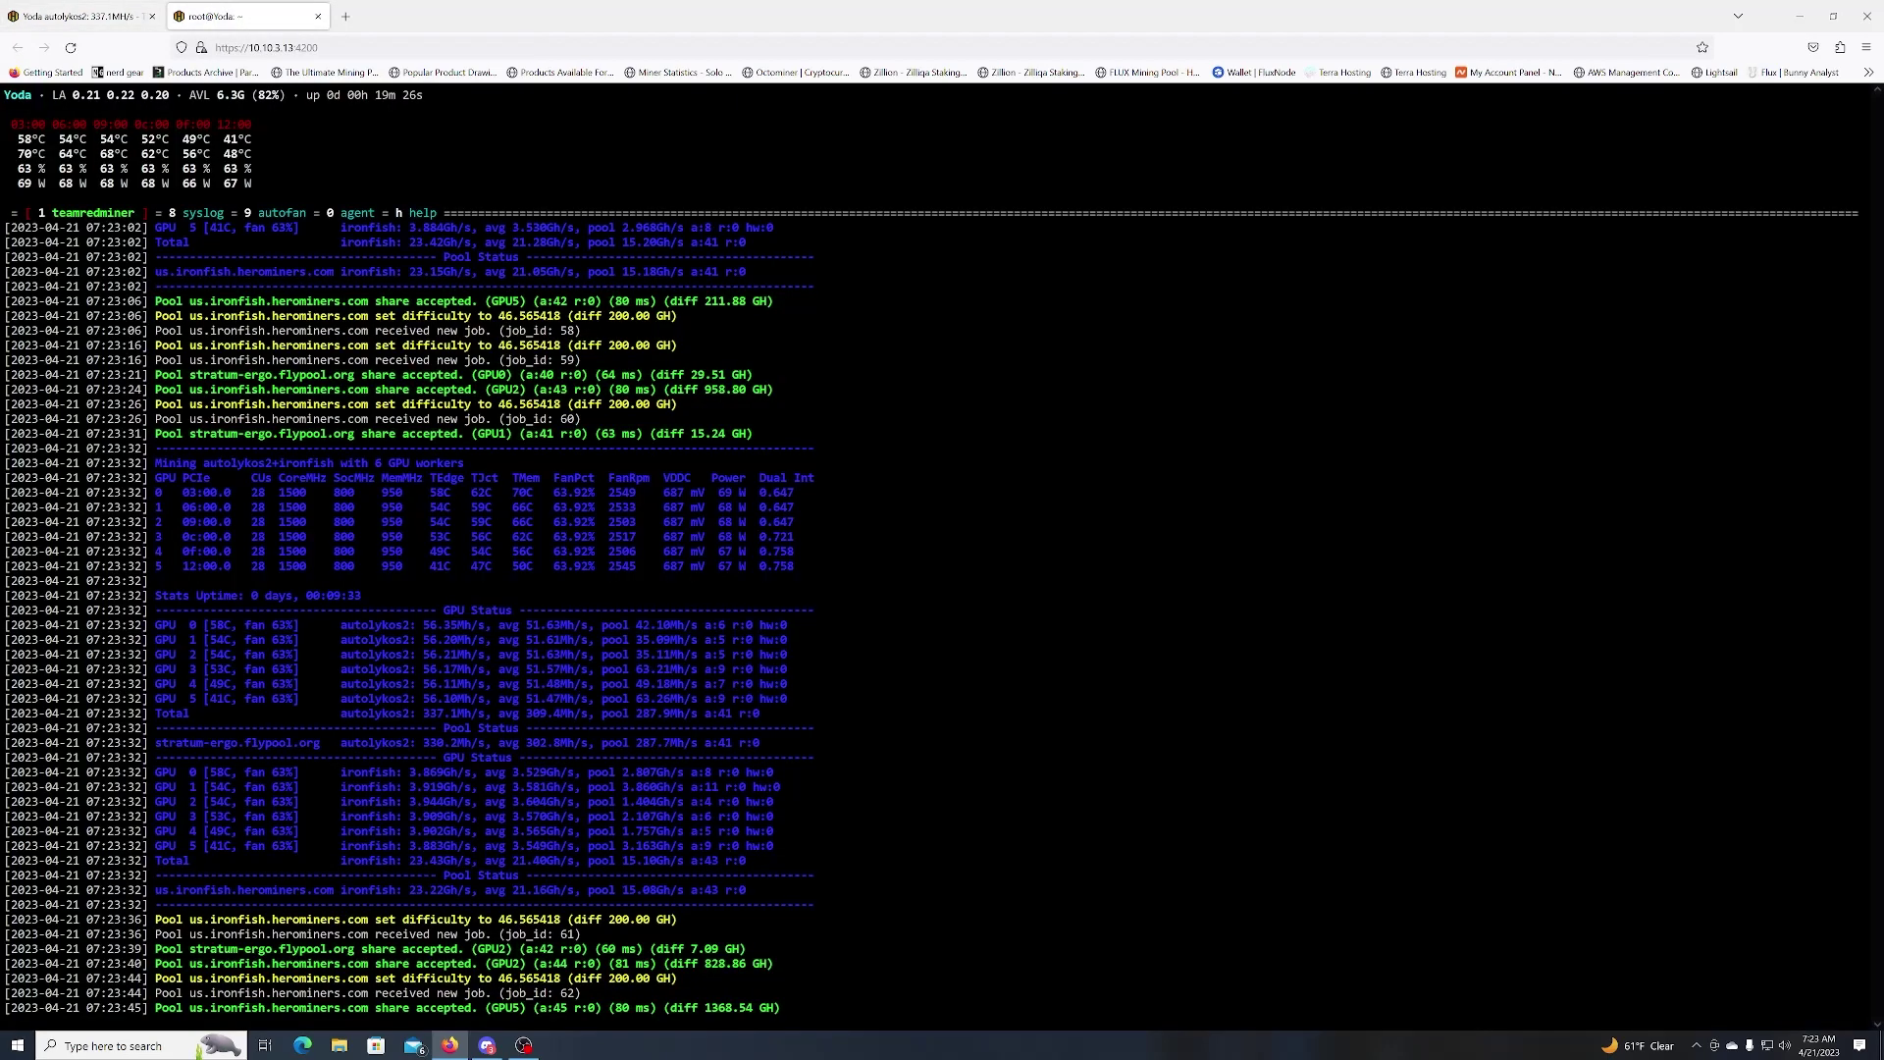